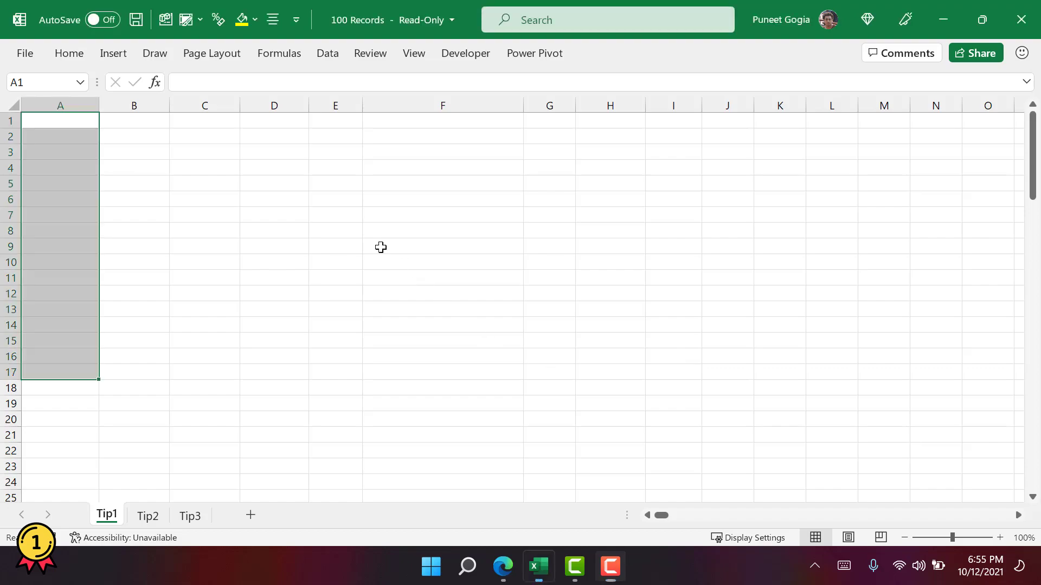
- Enter 'First Name' in A1 and autofill first names down column A to row 16
left_click(78, 122)
type("First Name")
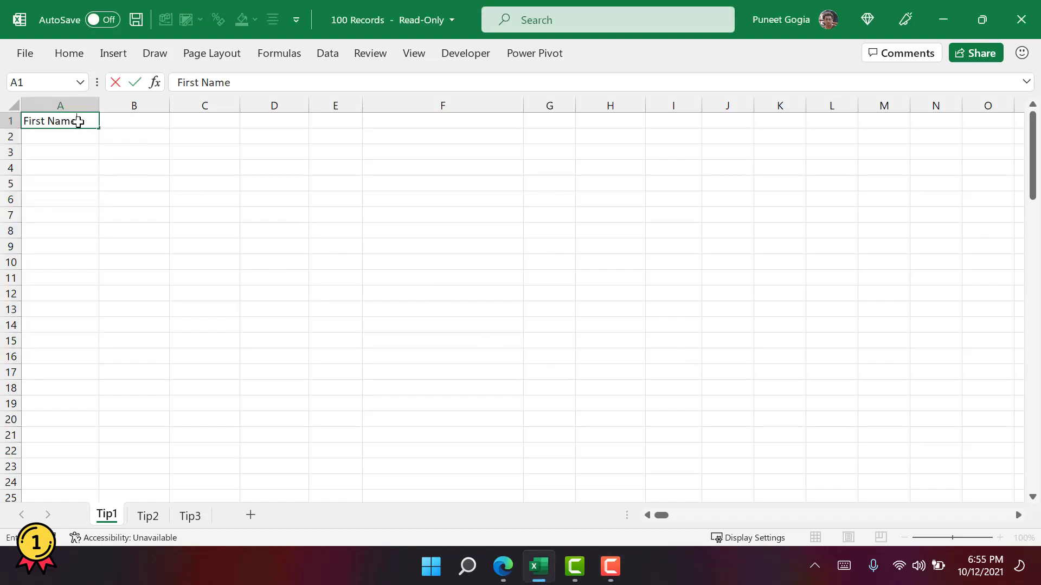
key("Return")
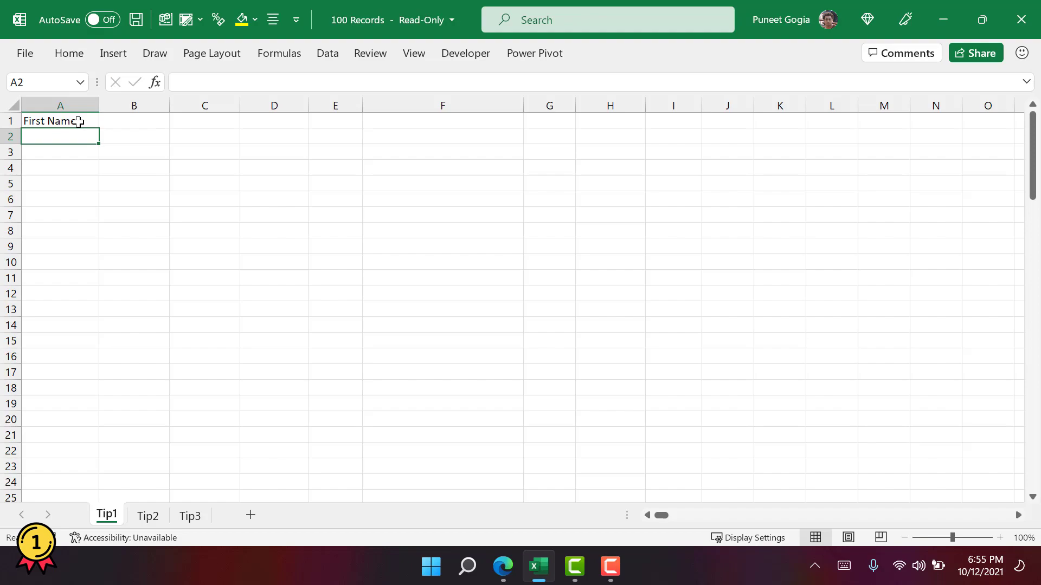
left_click(78, 121)
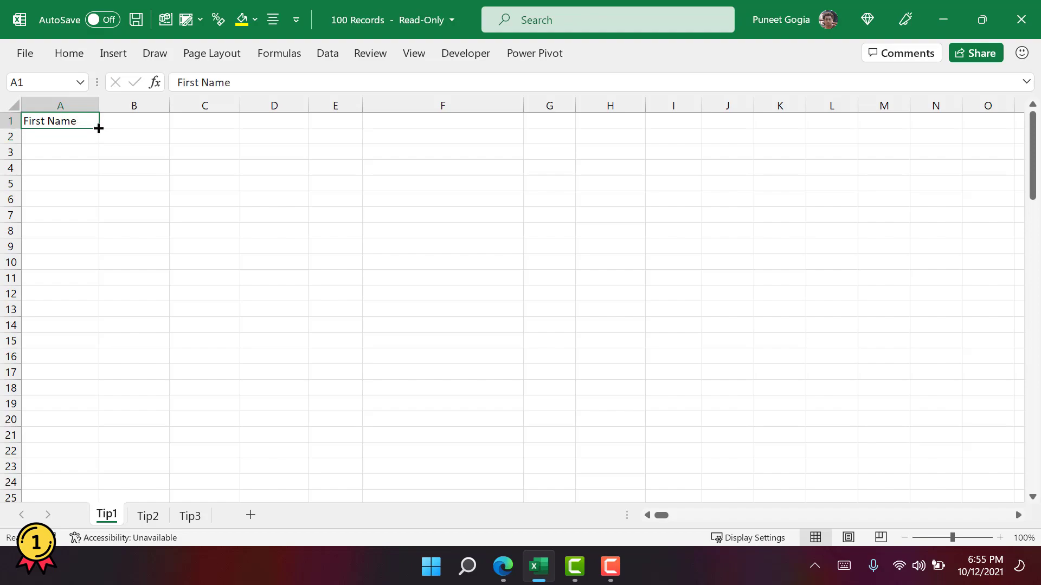
left_click_drag(99, 128, 85, 358)
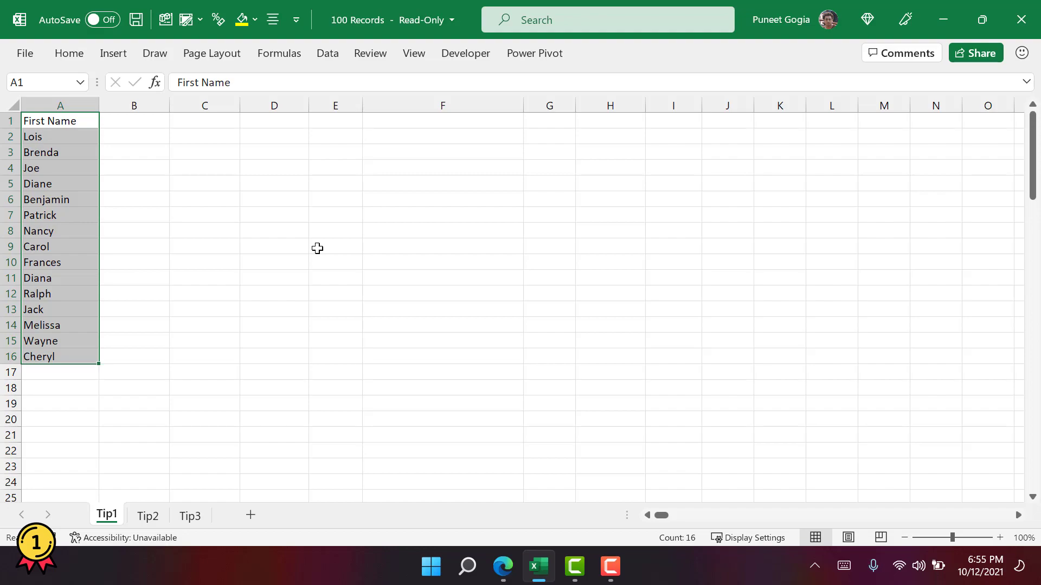
- Deselect column A to reveal the six-column sample people table on Tip1
left_click(285, 266)
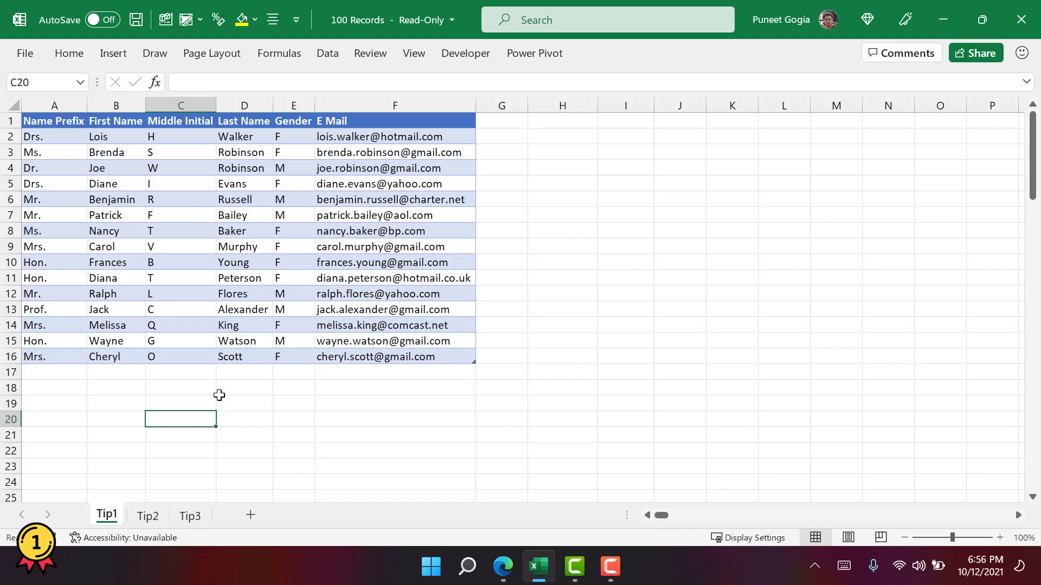
- Open Excel Options > Advanced and launch the Edit Custom Lists dialog
left_click(25, 53)
left_click(68, 499)
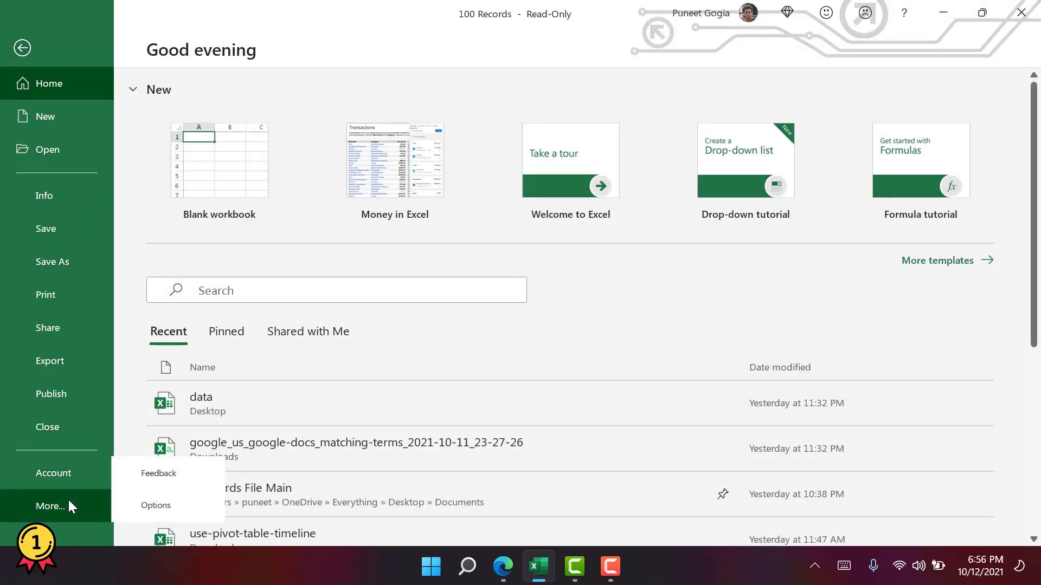
left_click(167, 505)
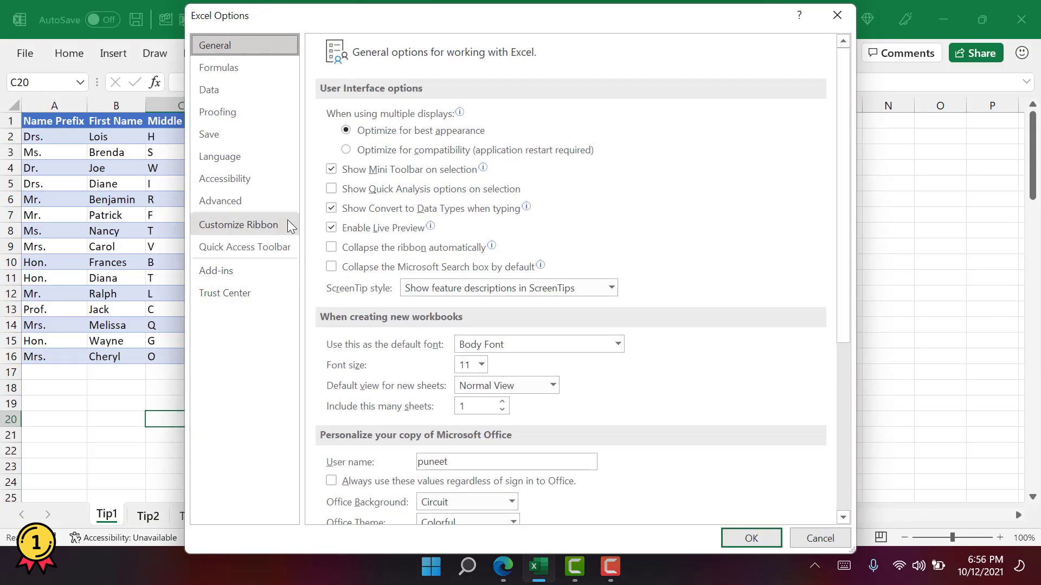
left_click(268, 200)
scroll(510, 274, "down", 5)
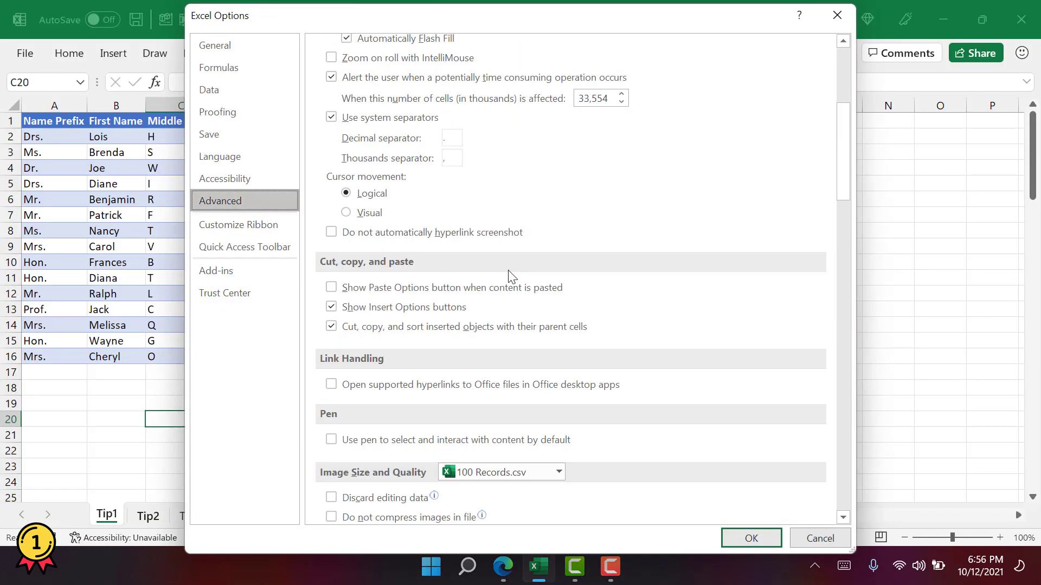
scroll(509, 273, "down", 15)
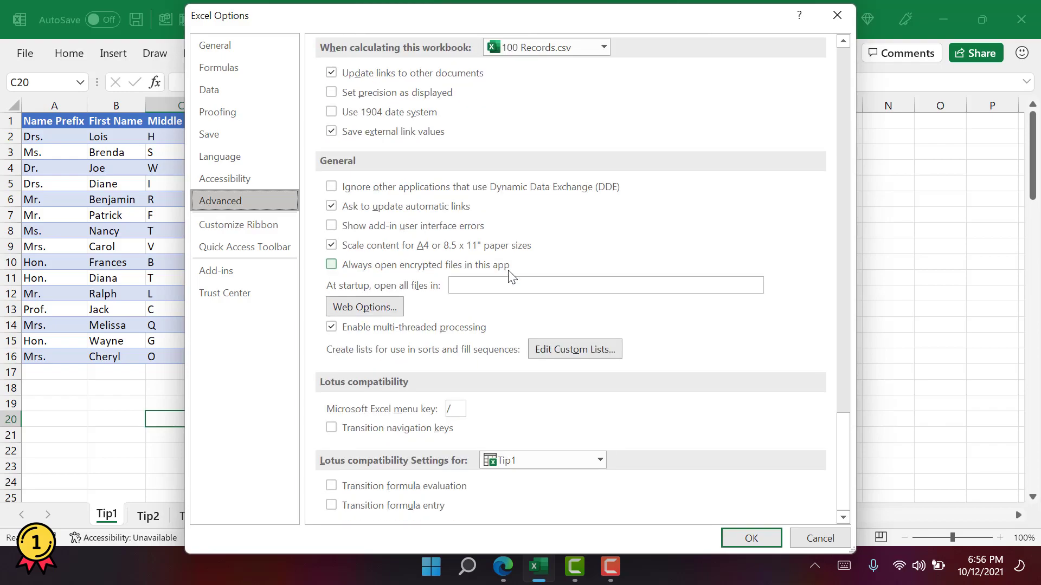
left_click(550, 359)
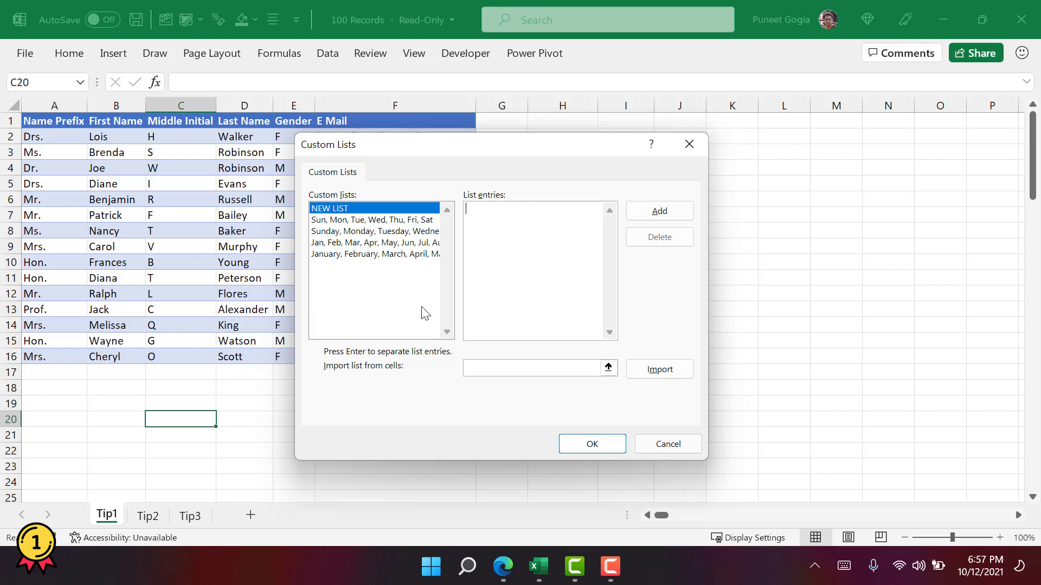
left_click(917, 336)
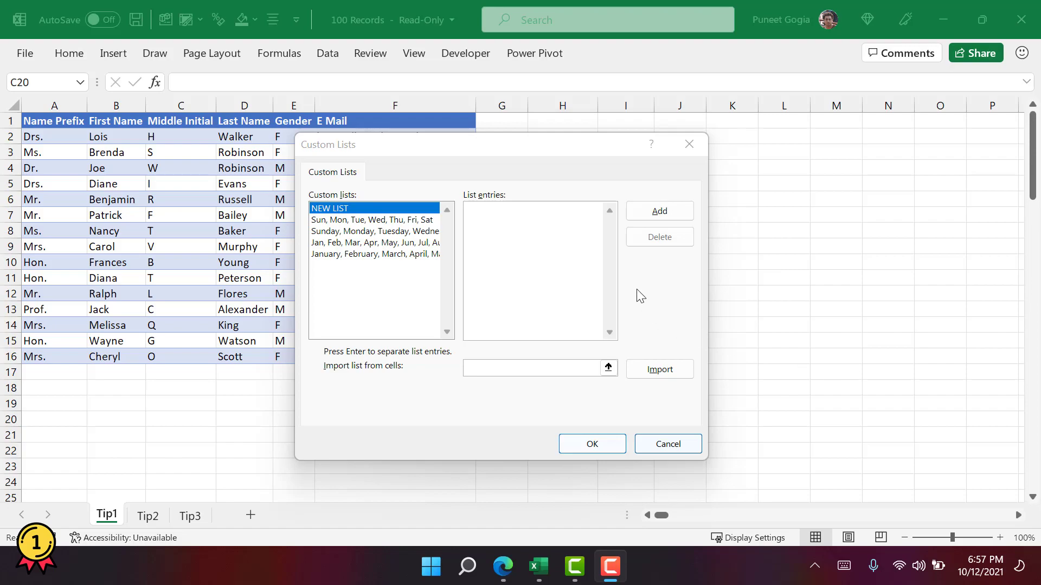
left_click(589, 230)
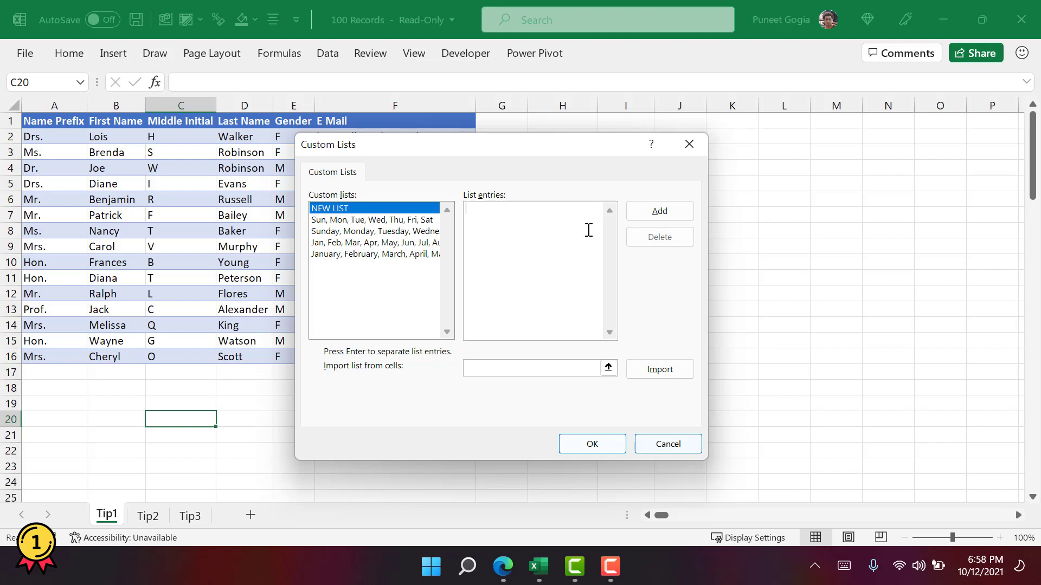
- Import the Name Prefix, First Name and Middle Initial columns (A1:A16, B1:B16, C1:C16) as custom lists
left_click(609, 369)
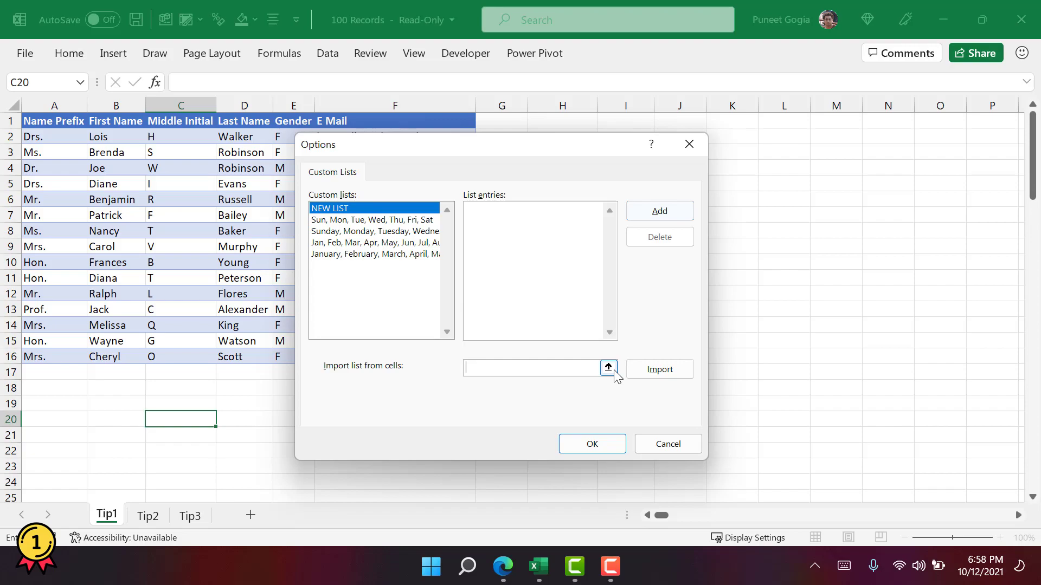
left_click(608, 368)
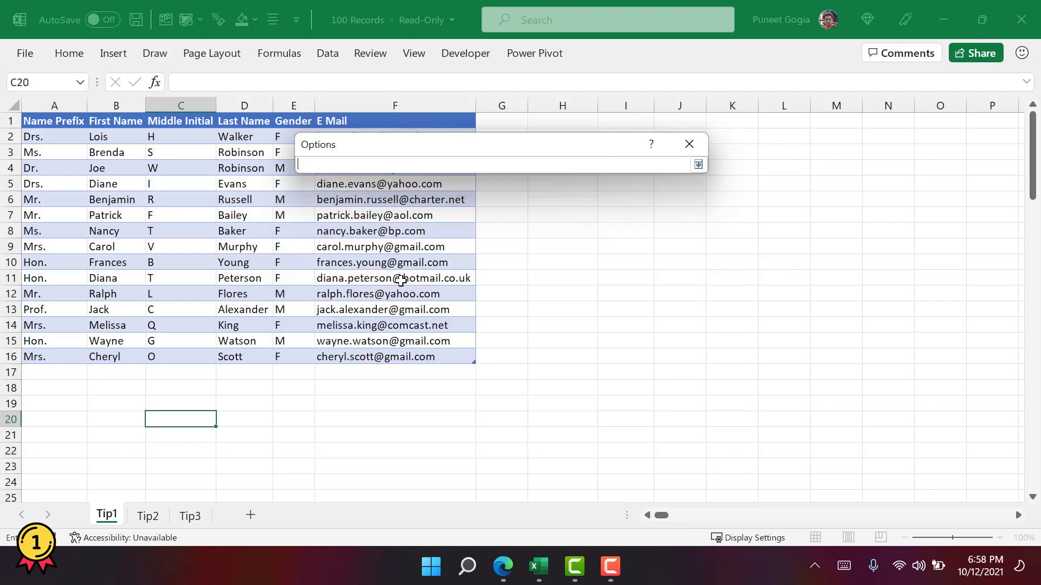
left_click(66, 126)
left_click_drag(68, 130, 104, 361)
left_click(698, 164)
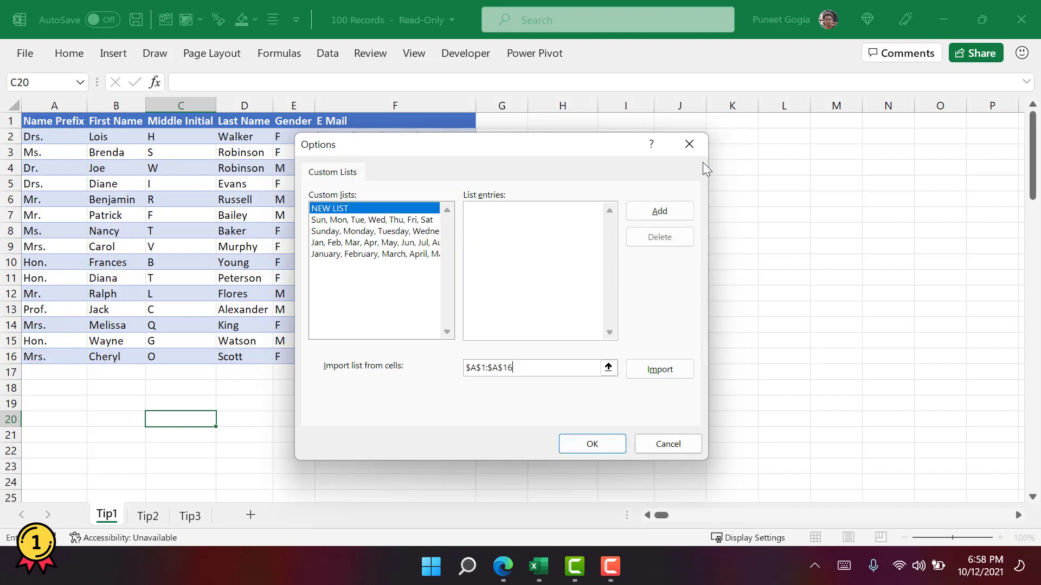
left_click(653, 372)
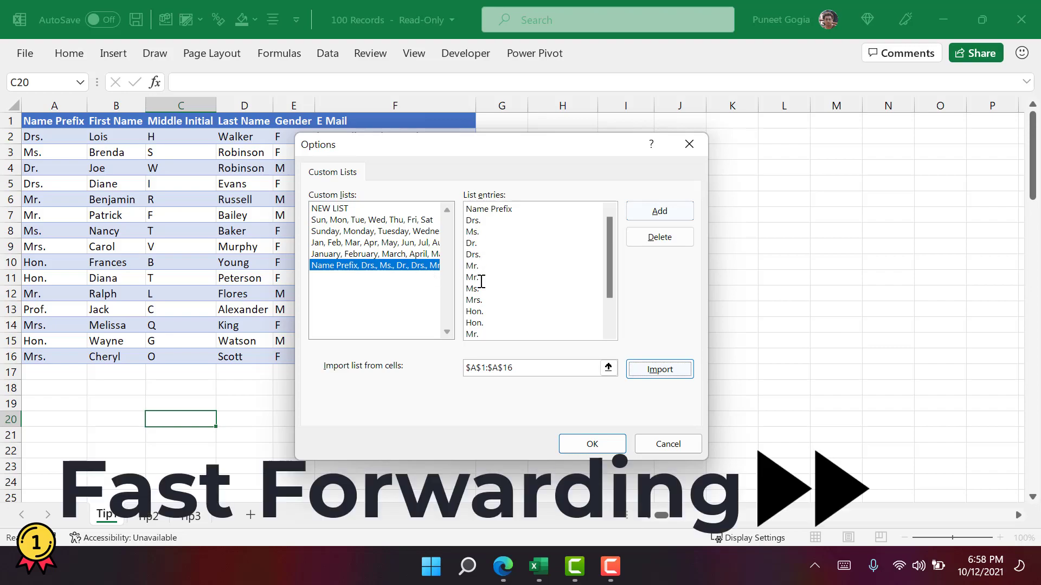
left_click(608, 368)
left_click_drag(116, 120, 119, 358)
left_click(699, 164)
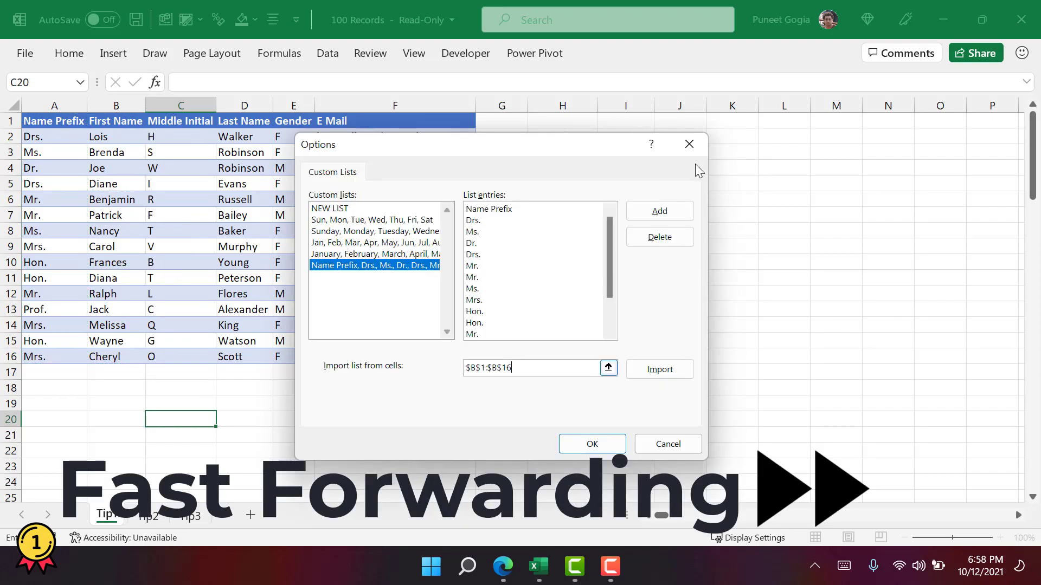
left_click(657, 370)
left_click(609, 367)
left_click_drag(169, 120, 169, 357)
left_click(699, 165)
left_click(659, 368)
- Import the Last Name, Gender and E Mail columns (D1:D16, E1:E16, F1:F16) as custom lists
left_click_drag(339, 153, 578, 115)
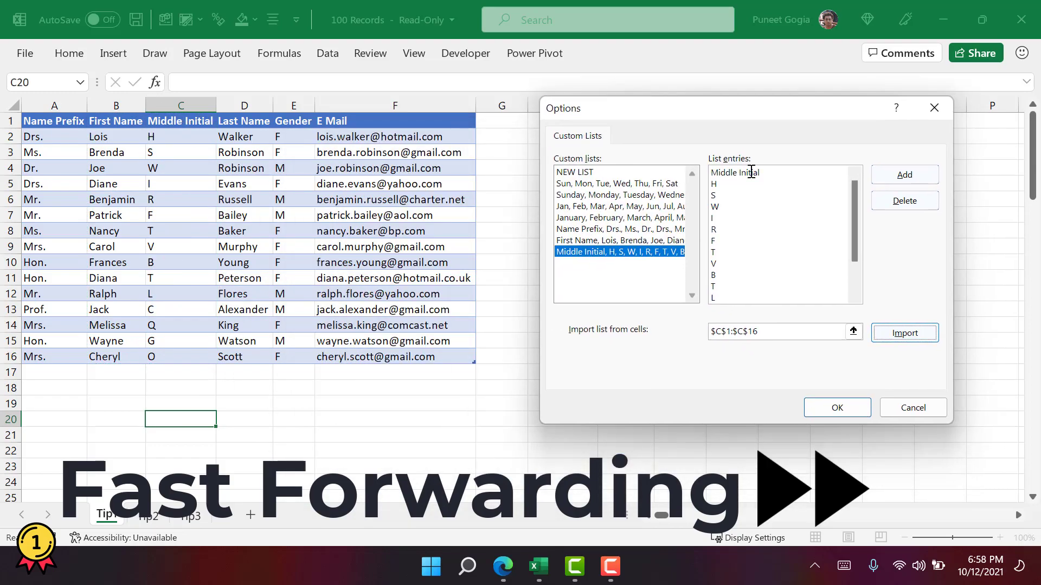
left_click(853, 331)
left_click_drag(245, 120, 246, 357)
left_click(944, 123)
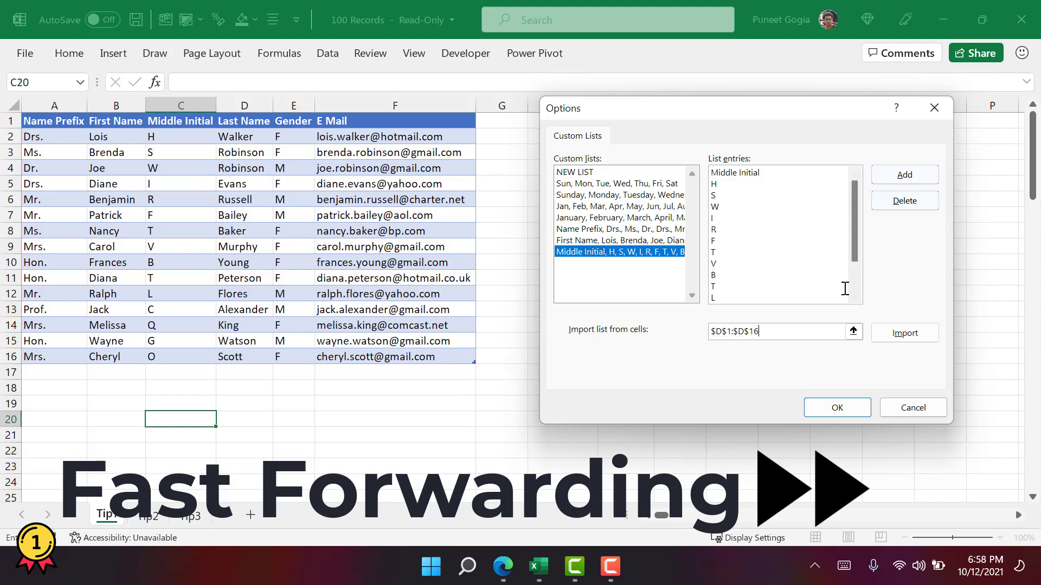
left_click(905, 333)
left_click(852, 331)
left_click_drag(292, 121, 297, 358)
left_click(944, 128)
left_click(901, 332)
left_click(853, 332)
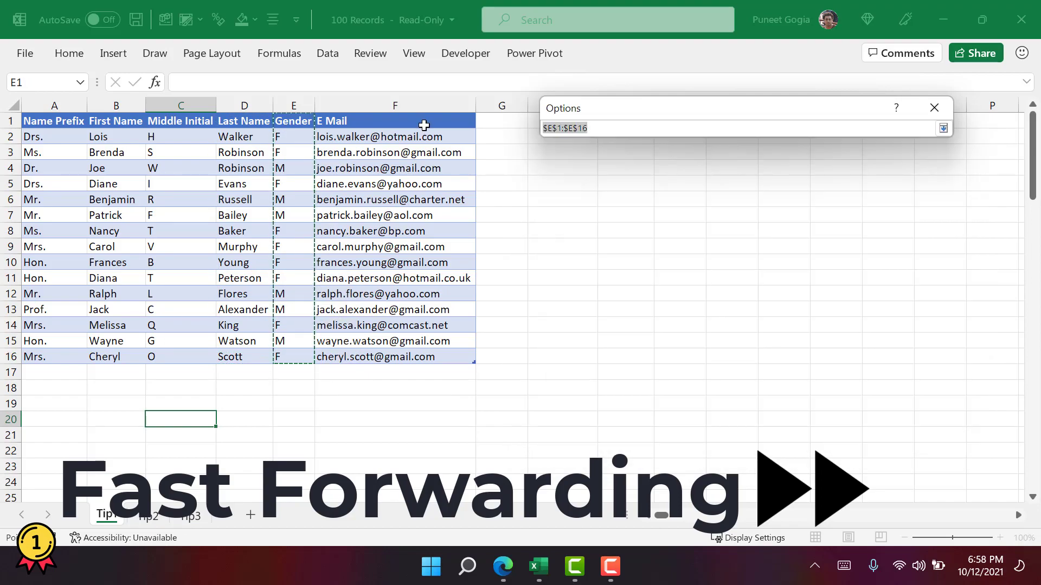
left_click_drag(424, 125, 424, 357)
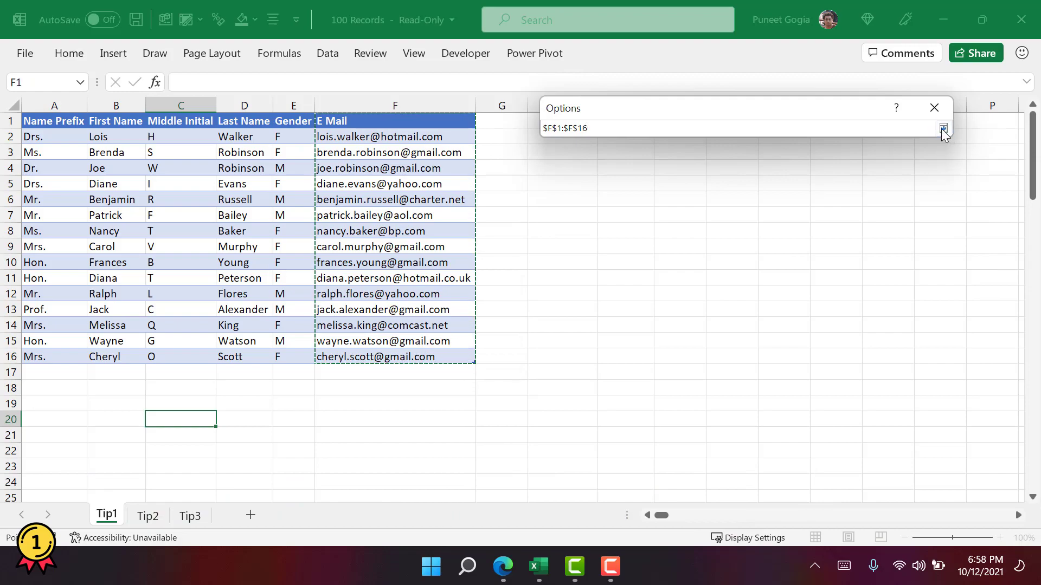
left_click(944, 128)
left_click(904, 333)
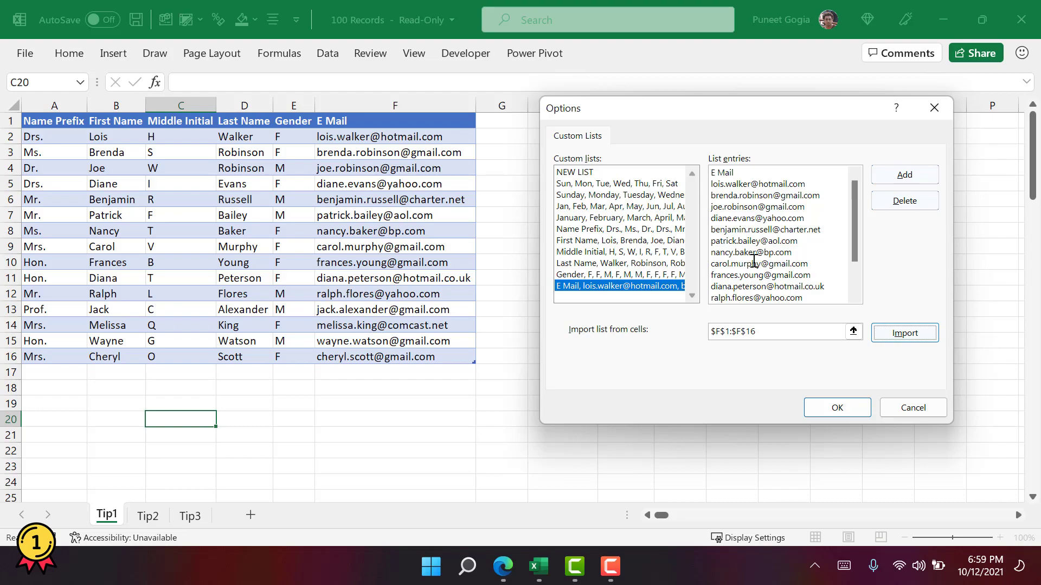
- Close Options, then enter 'First Name' in I1, autofill names to row 16 and autofit column I
left_click(835, 409)
left_click(751, 538)
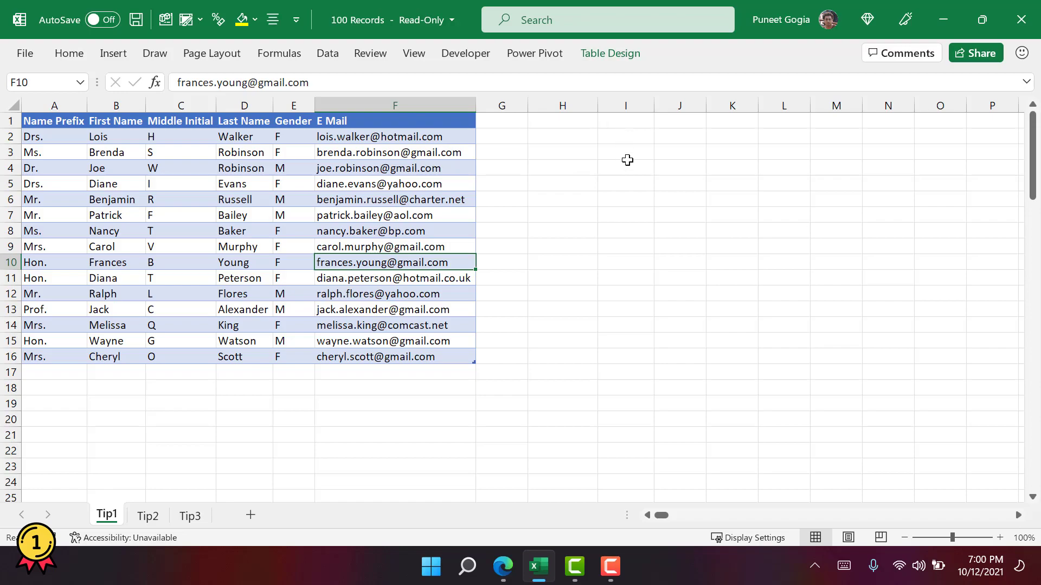
left_click(621, 123)
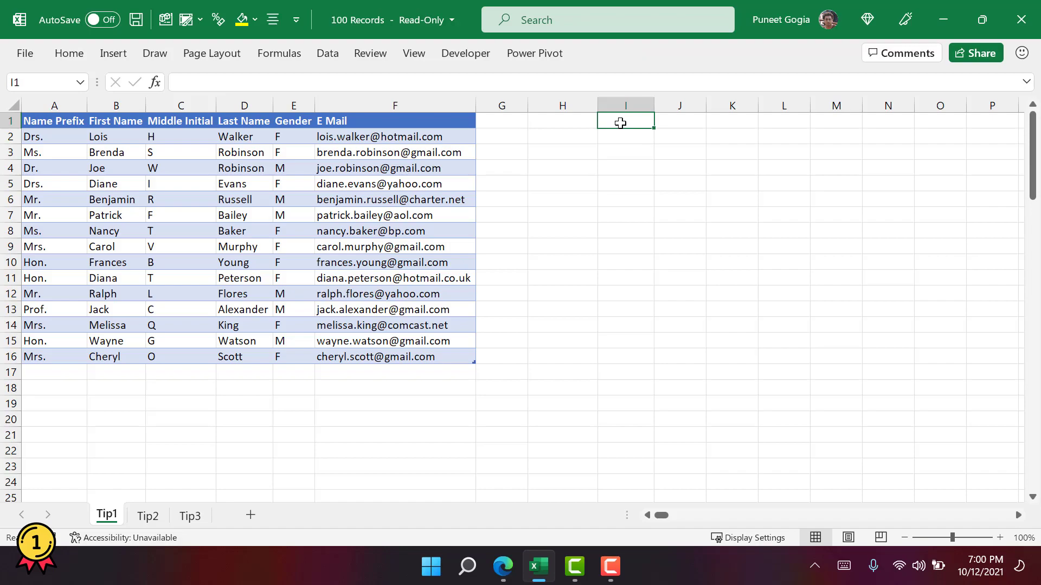
type("FIrst Name")
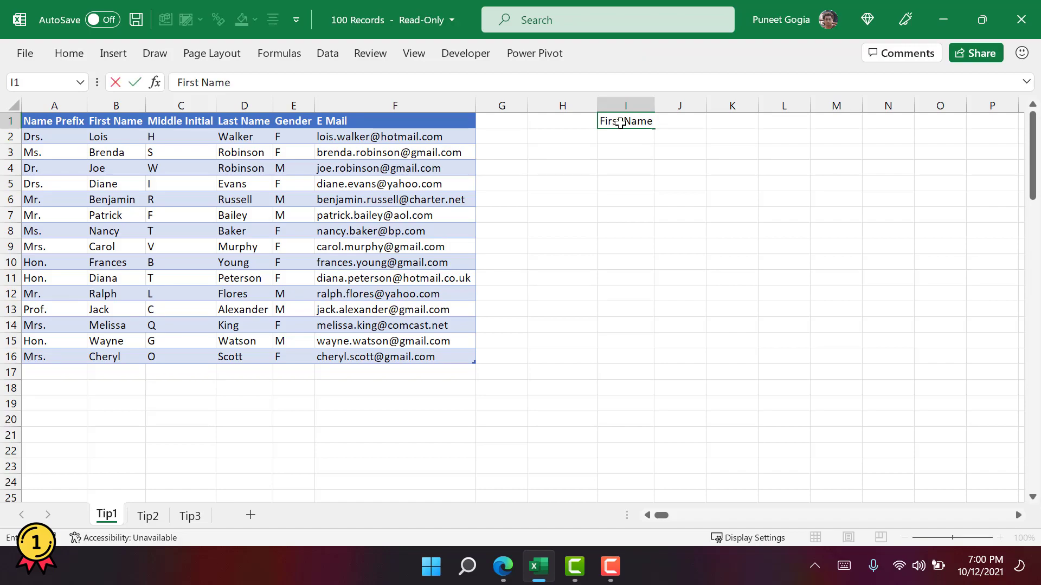
key("Return")
left_click(620, 122)
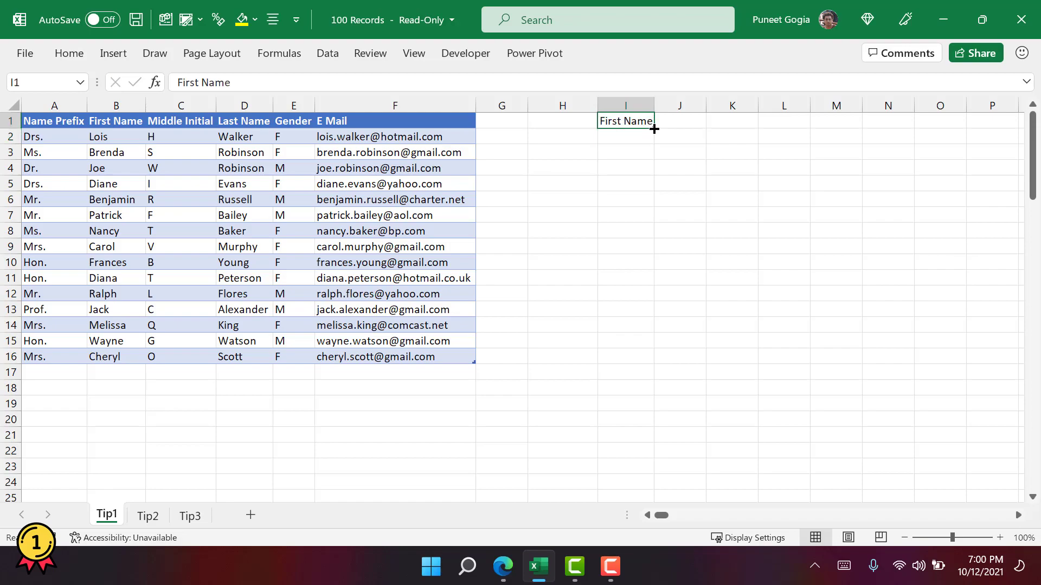
left_click_drag(655, 129, 643, 372)
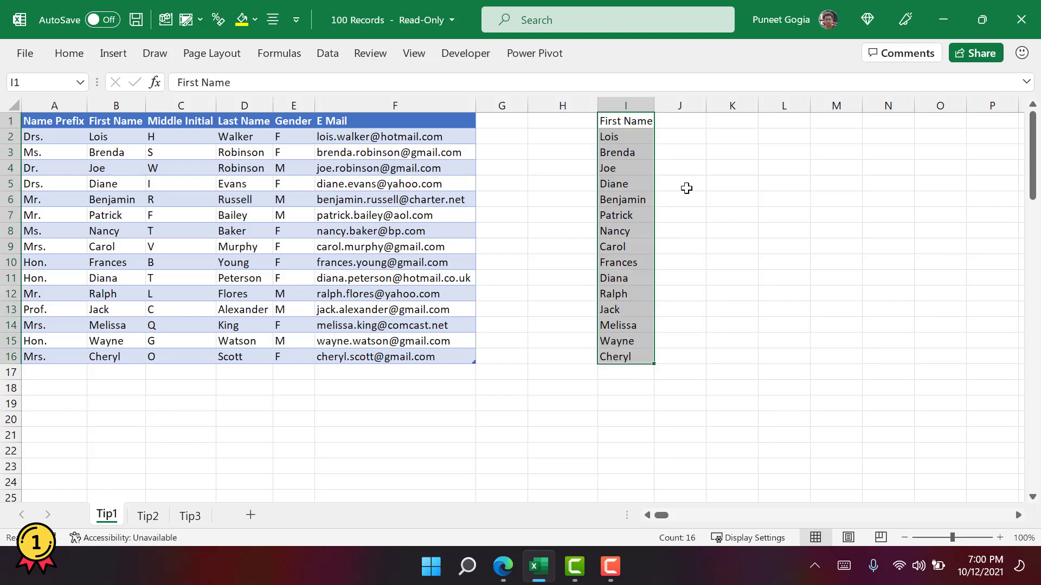
double_click(655, 104)
- Add a capitalised 'Gender' heading in J1 with F/M codes autofilled to row 16
left_click(681, 120)
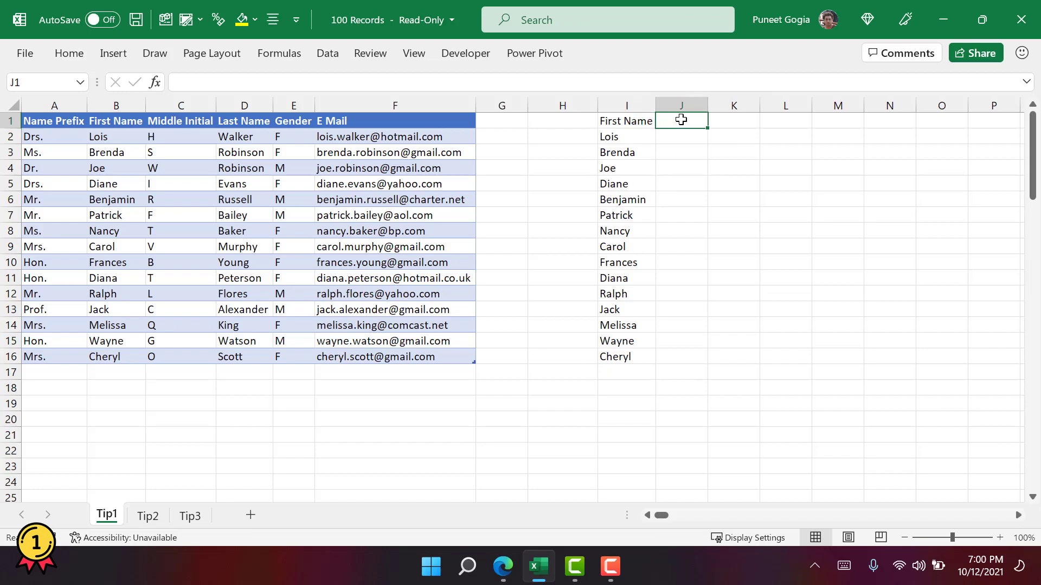
type("gender")
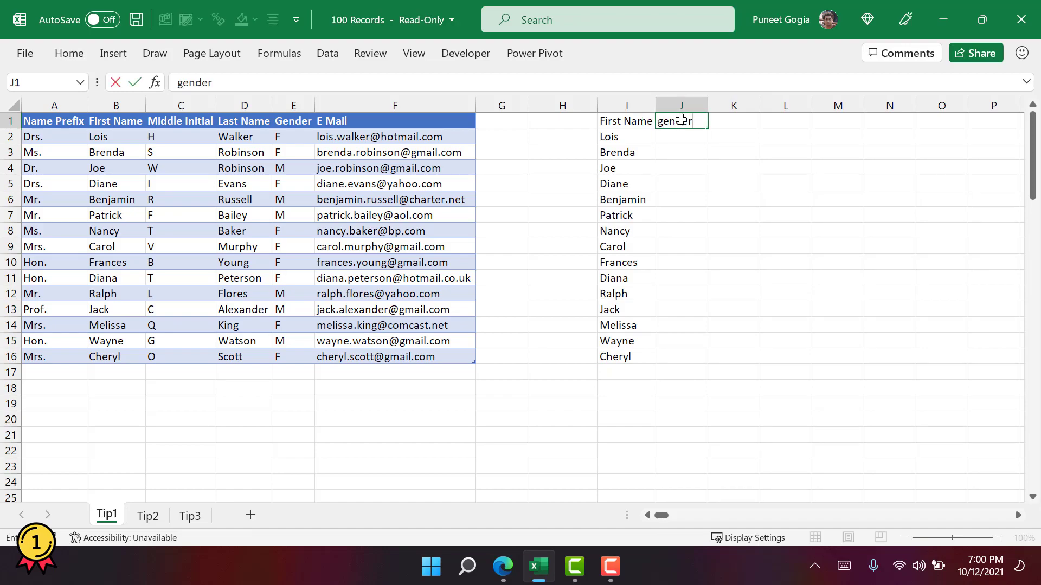
key("Return")
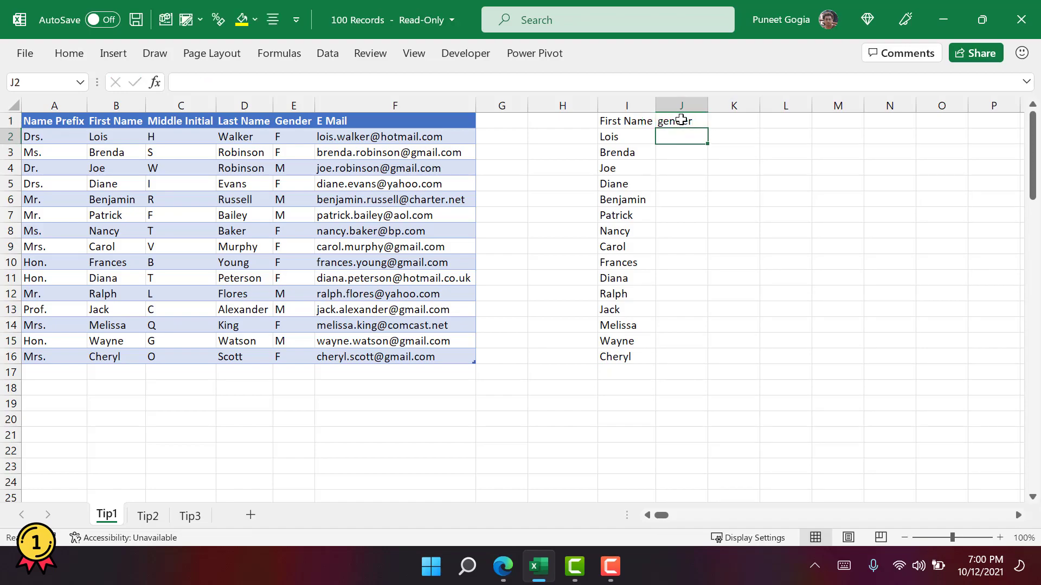
left_click(682, 120)
left_click_drag(707, 128, 699, 371)
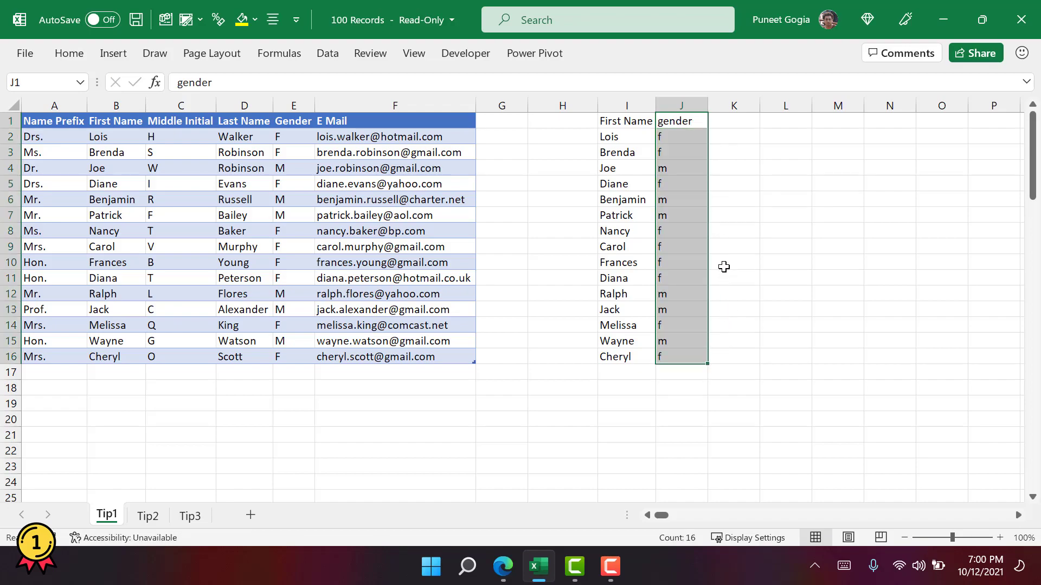
left_click(671, 119)
left_click_drag(665, 120, 705, 360)
type("G")
left_click(685, 214)
- Add an 'E Mail' heading in K1, autofill the addresses and widen column K to fit
left_click(730, 124)
type("E Mail")
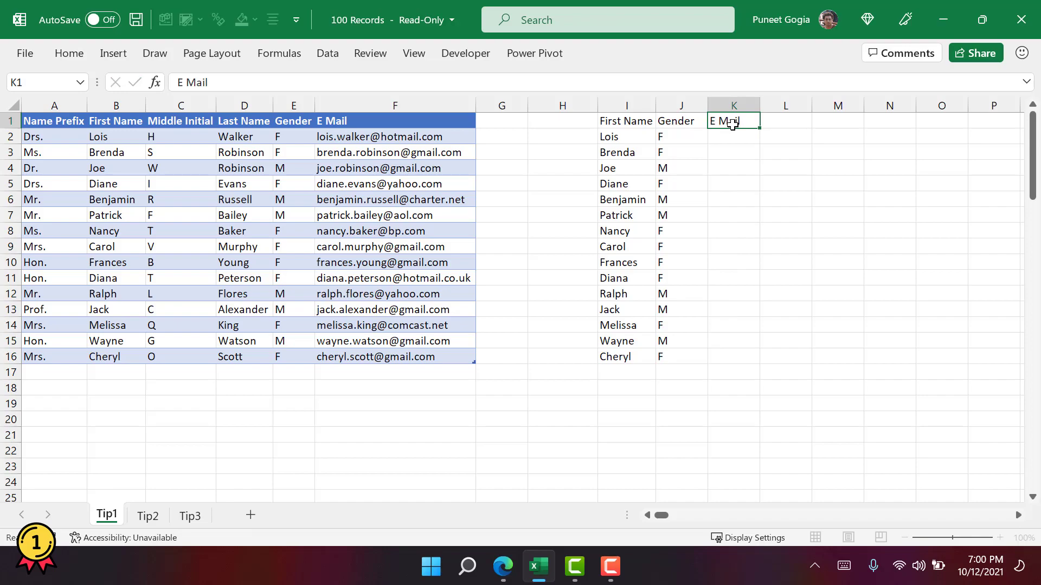
key("Return")
left_click(732, 124)
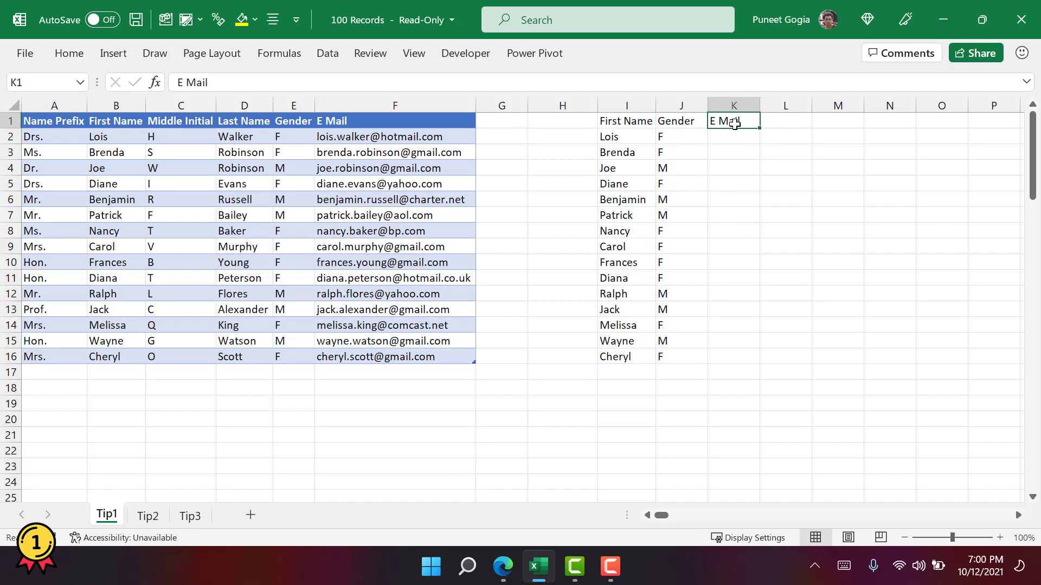
left_click_drag(760, 129, 751, 360)
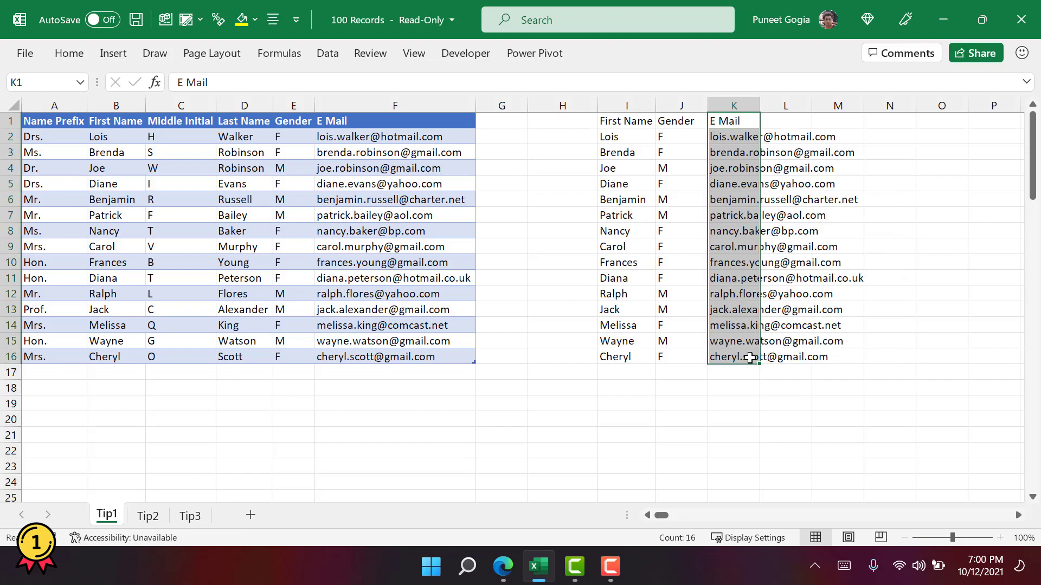
double_click(761, 98)
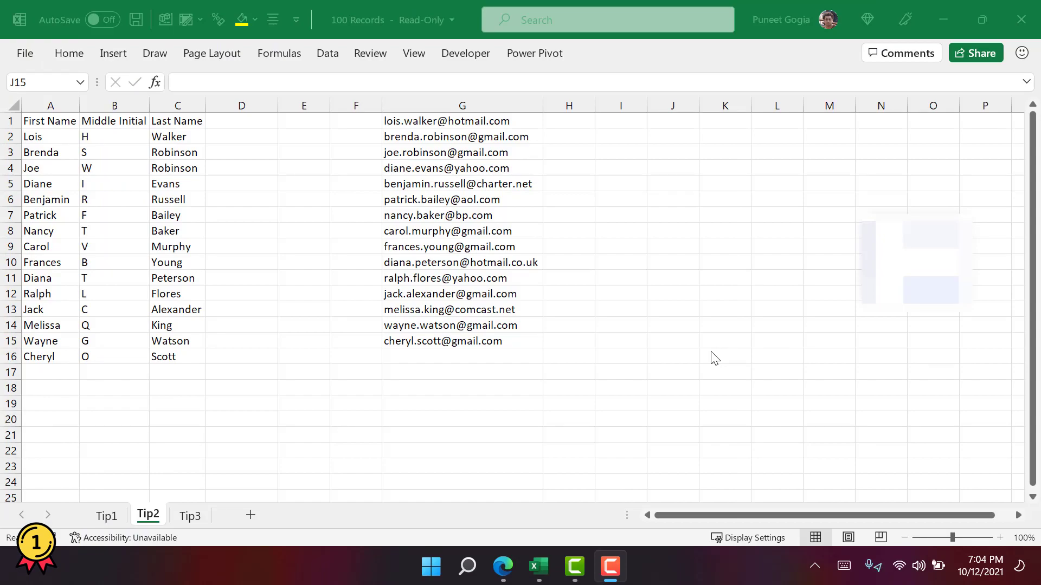
left_click(675, 339)
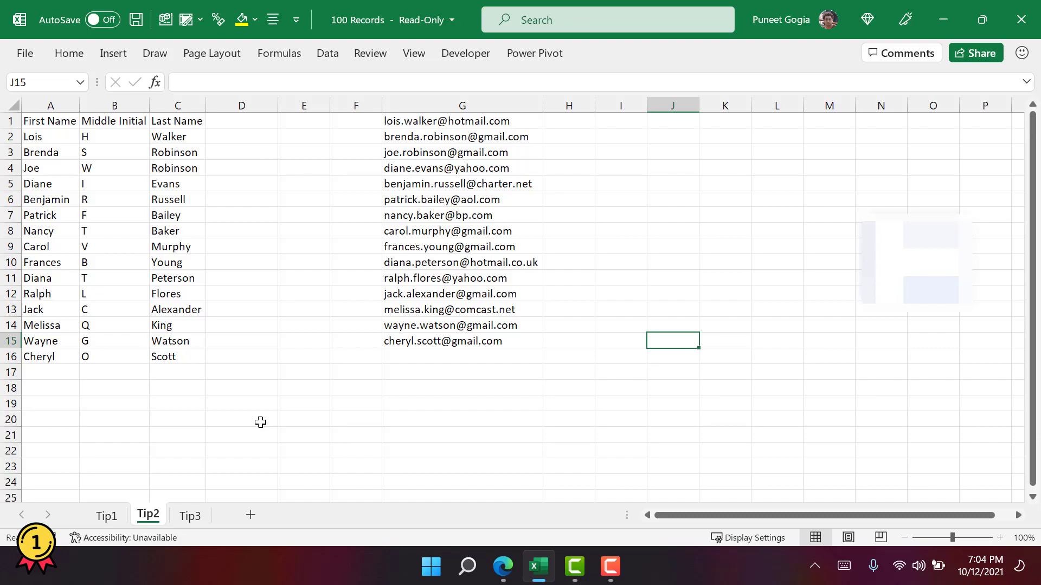
left_click(227, 138)
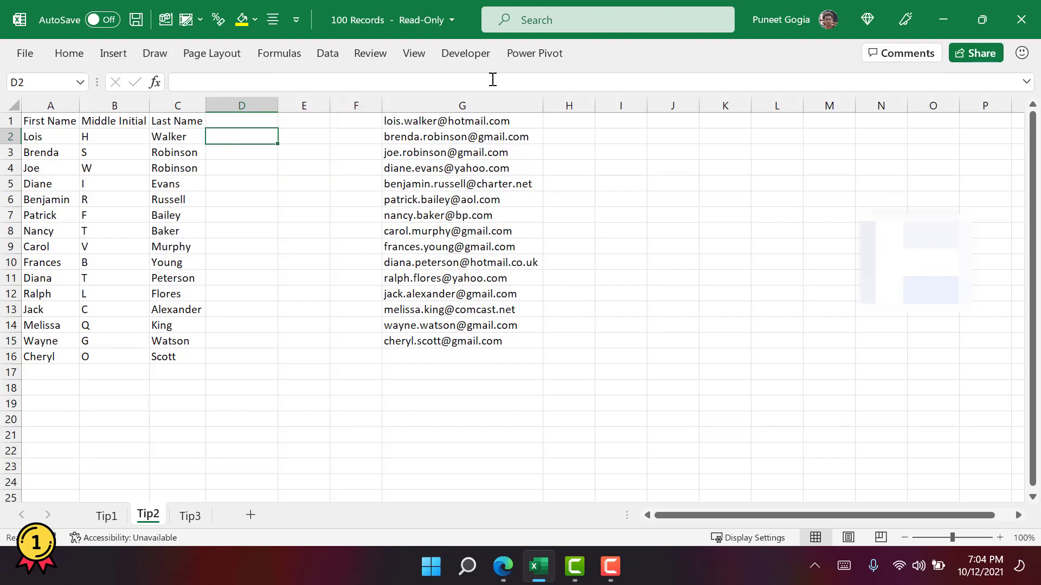
type("Lo")
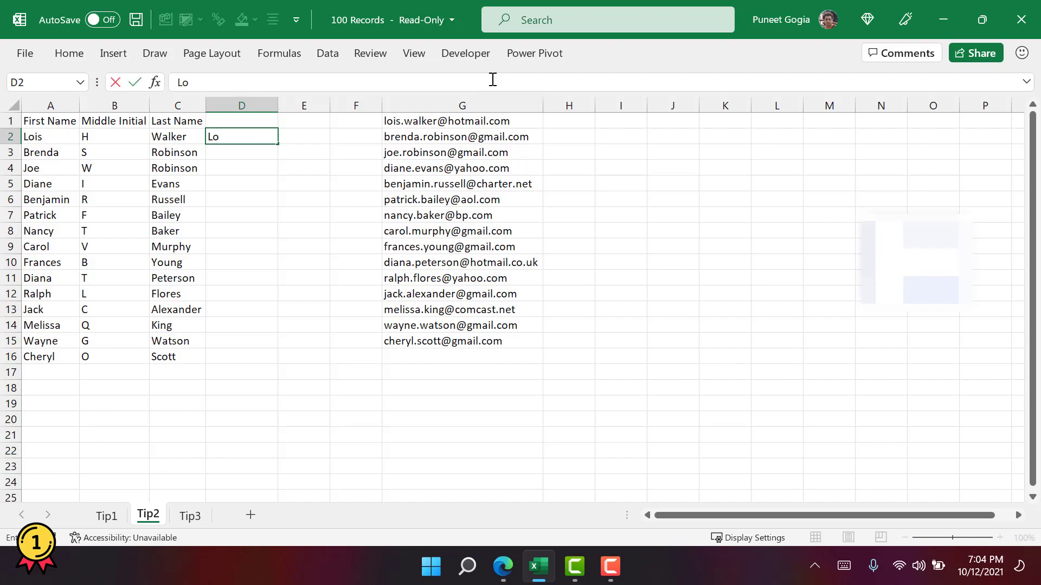
type("is H Walker")
key("Return")
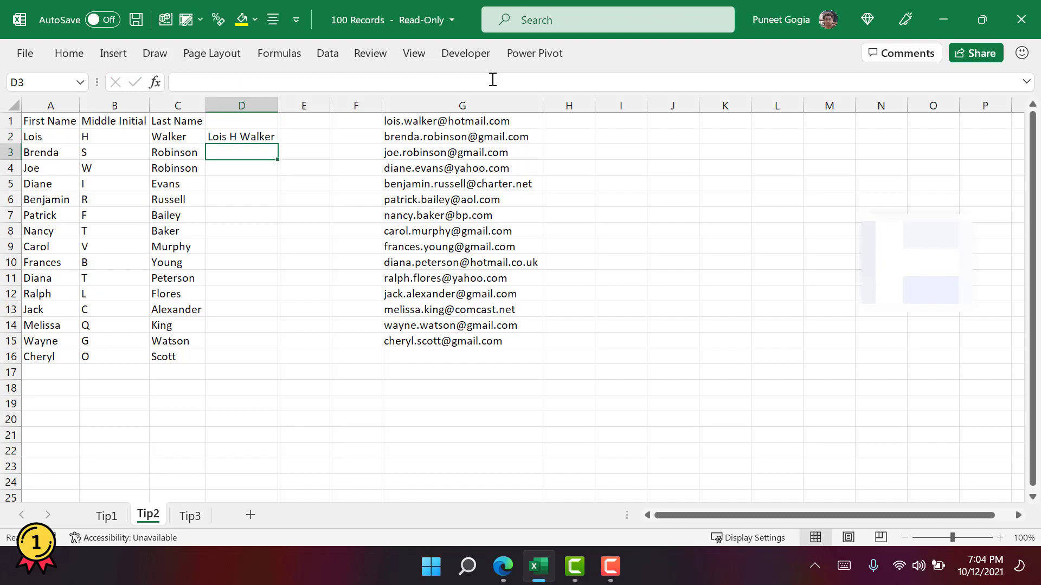
key("ctrl+e")
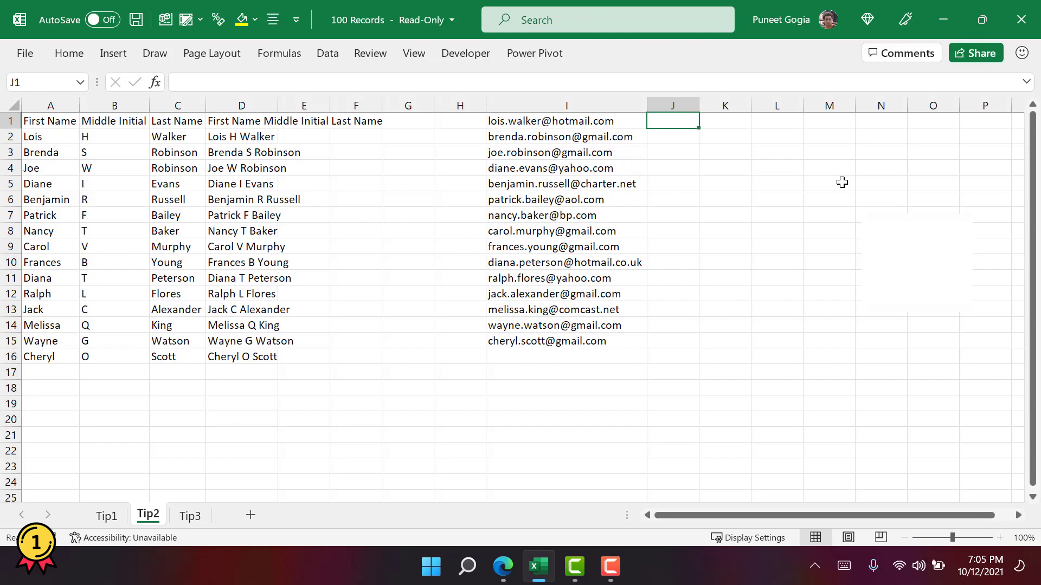
type("Lois")
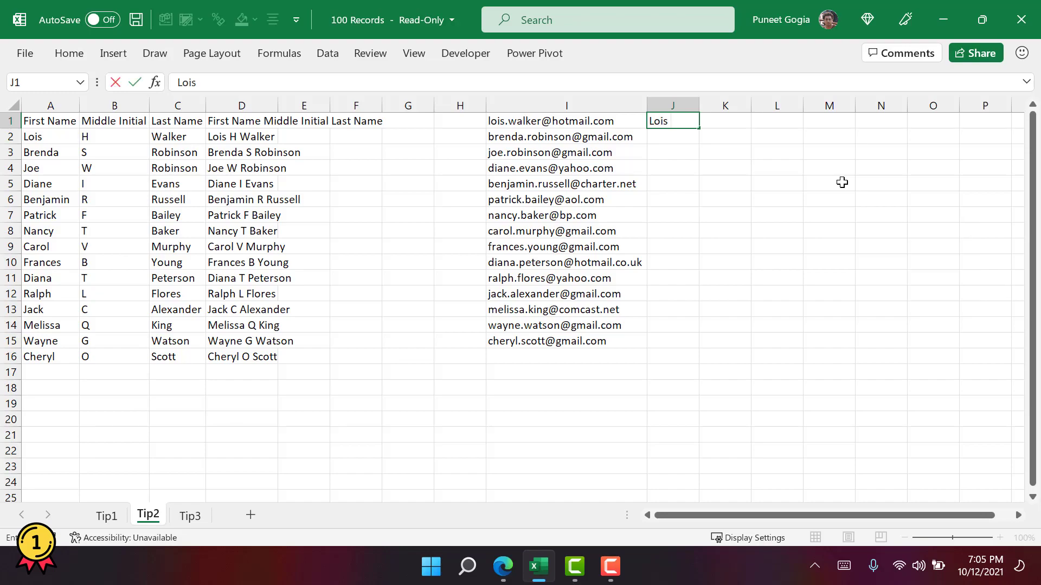
type(" Walker")
key("Return")
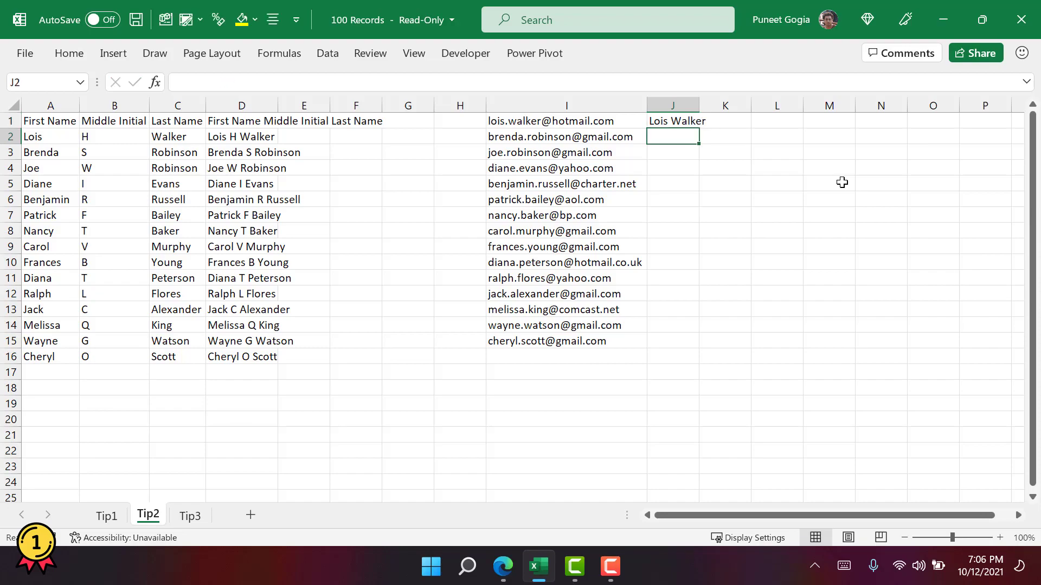
key("ctrl+e")
key("ctrl+Up")
key("ctrl+shift+Down")
key("alt+h")
key("o")
key("i")
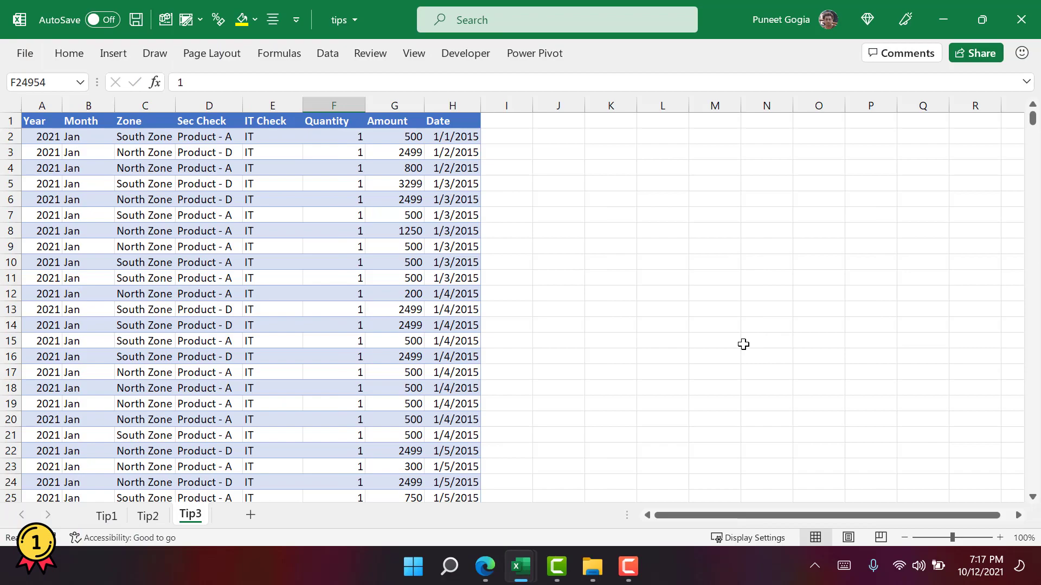
- Insert a PivotTable from Tip3's A1:H24959 on a new sheet, adding the data to the Data Model
left_click(431, 277)
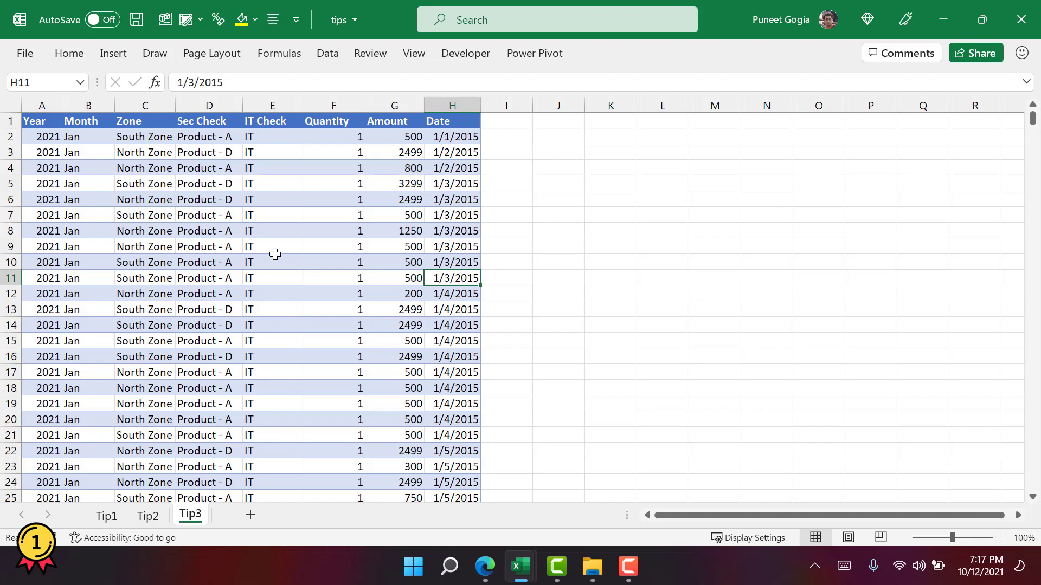
left_click(113, 53)
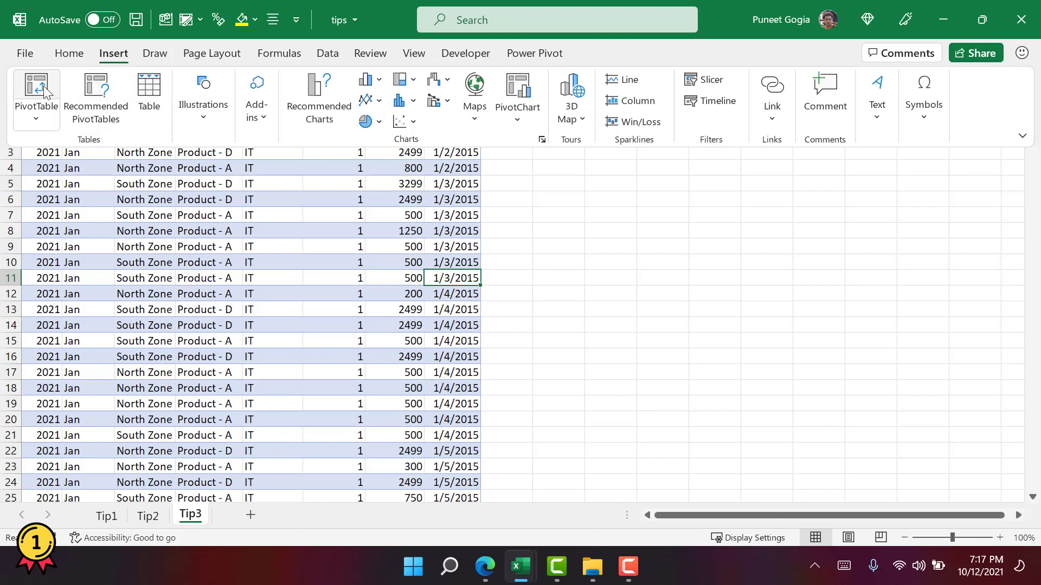
left_click(43, 85)
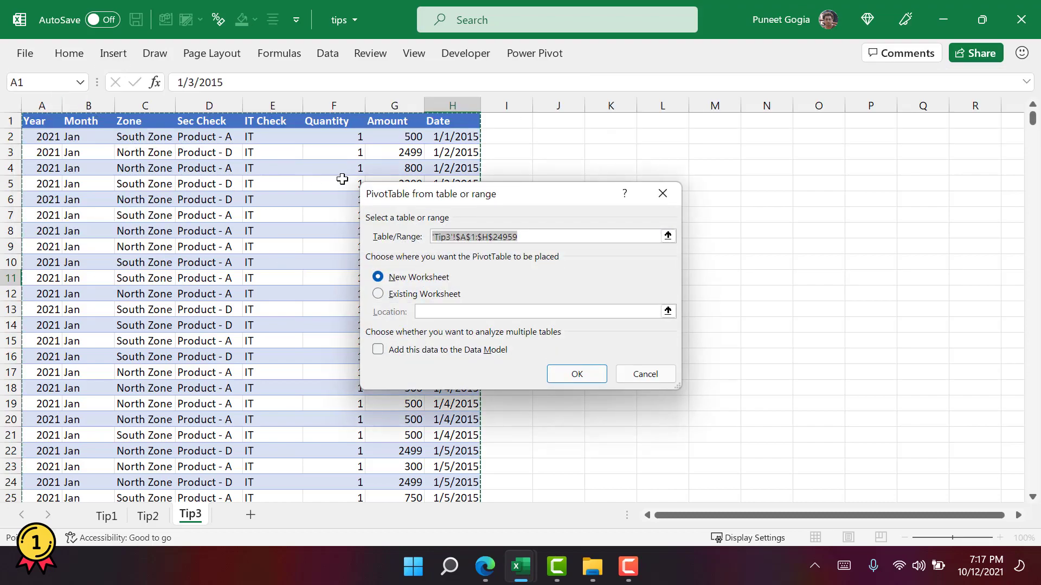
left_click_drag(406, 187, 399, 154)
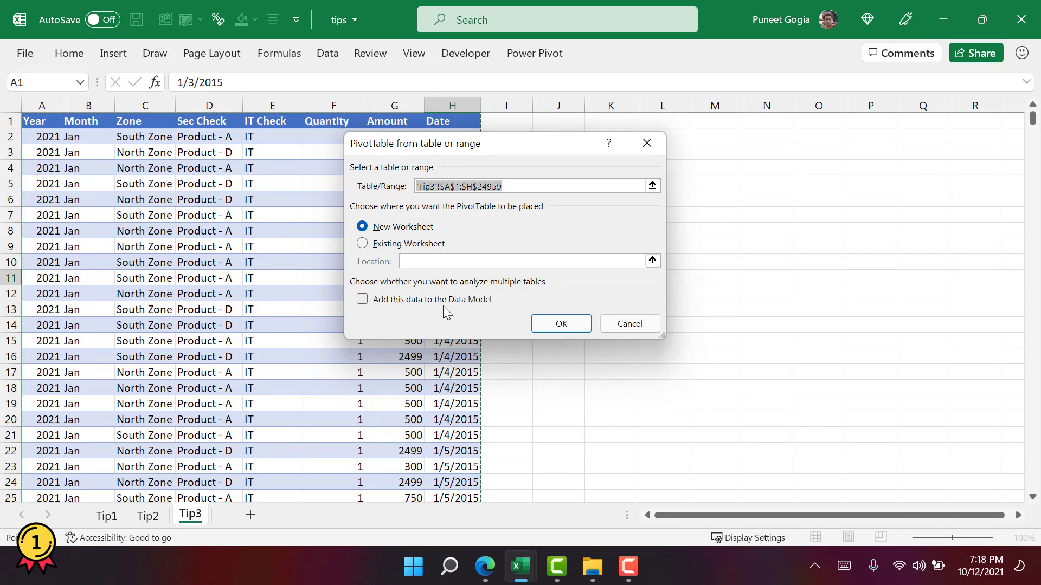
left_click(362, 300)
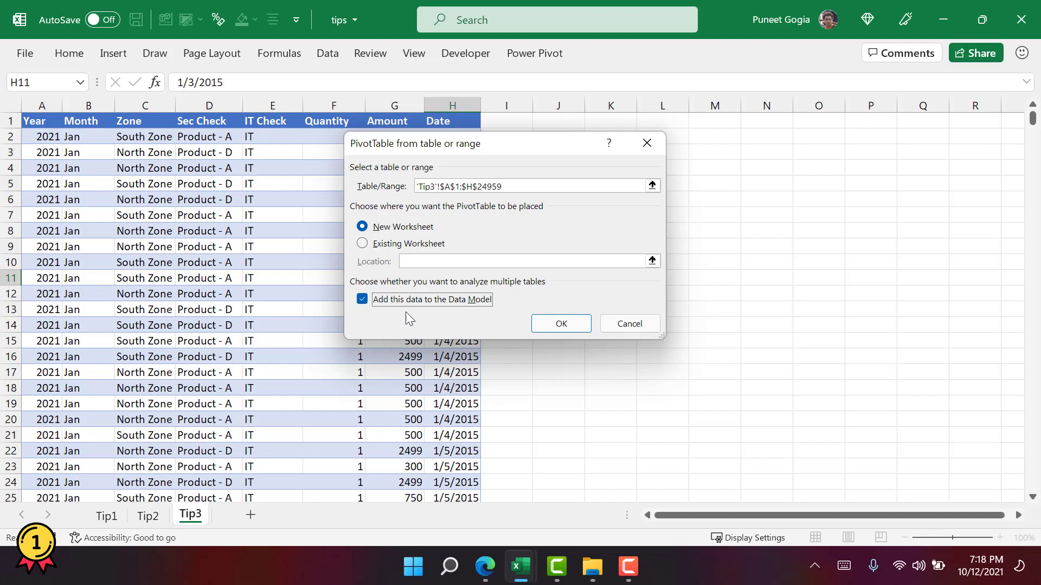
left_click(554, 325)
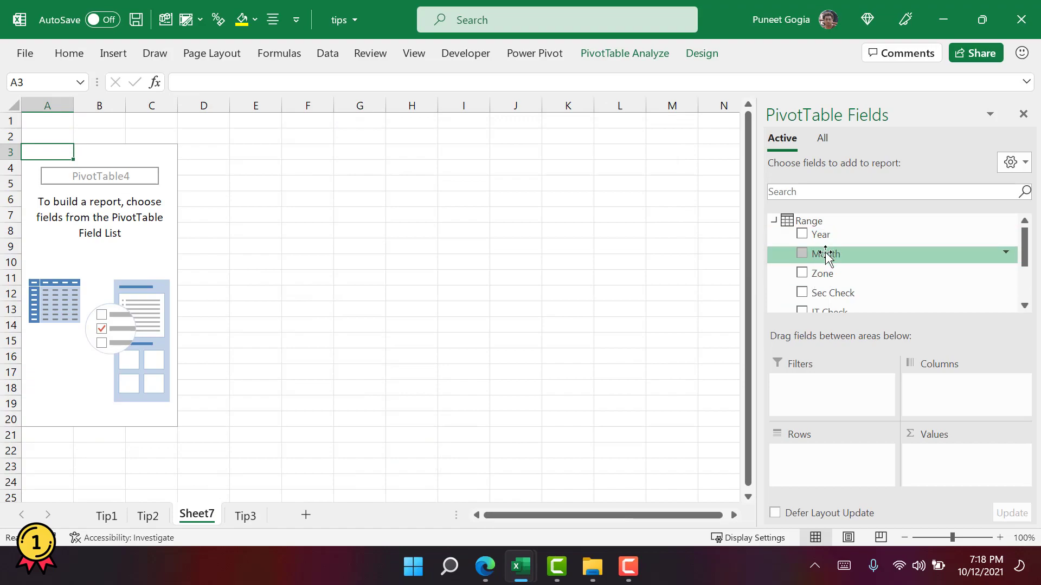
- Add Month to Rows and Quantity and Amount to Values, then open the Refresh dropdown
left_click_drag(825, 253, 826, 470)
scroll(852, 254, "down", 1)
left_click_drag(844, 255, 953, 456)
left_click_drag(832, 274, 941, 469)
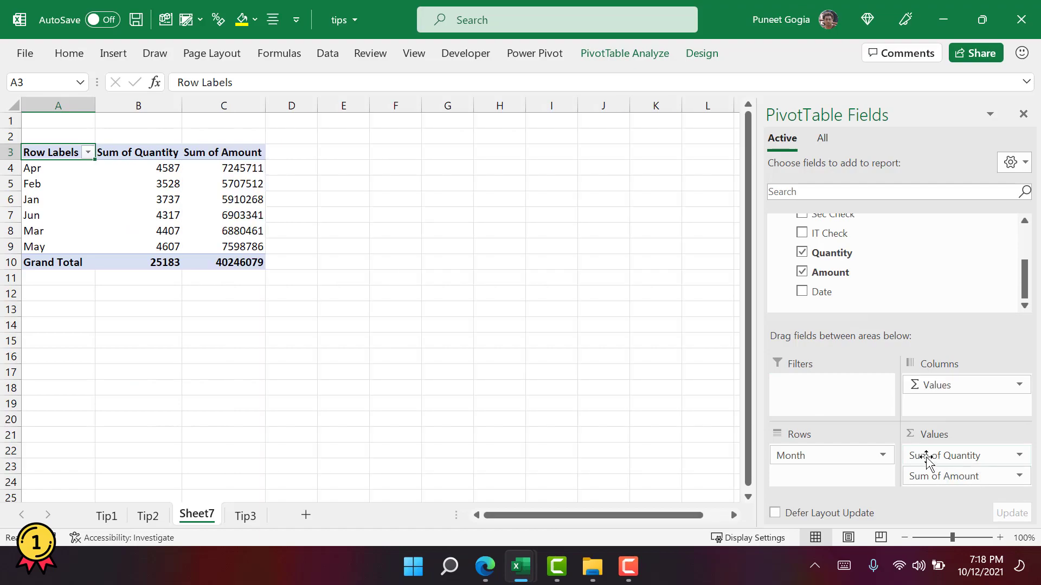
left_click(644, 56)
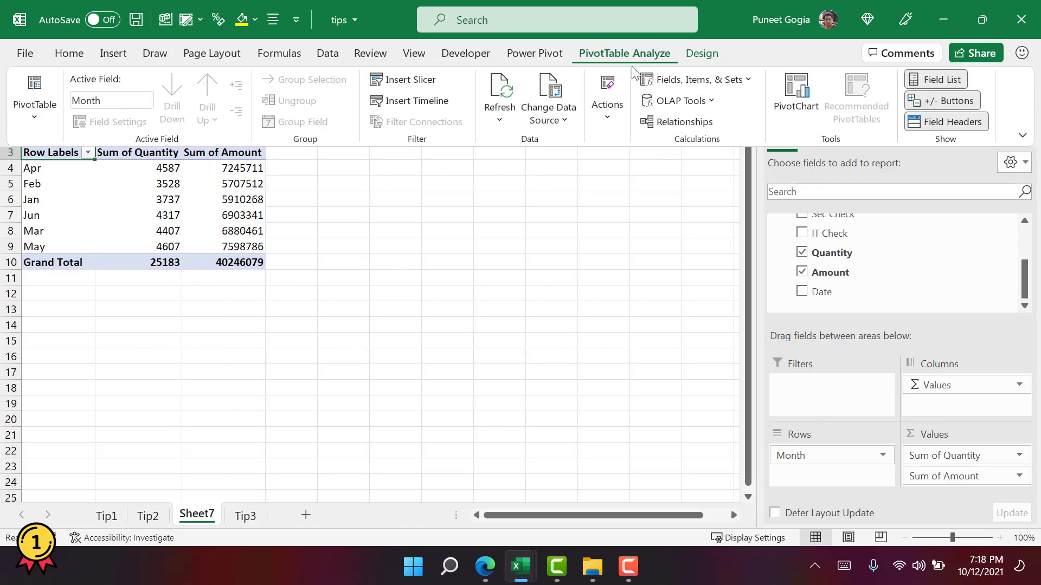
left_click(499, 119)
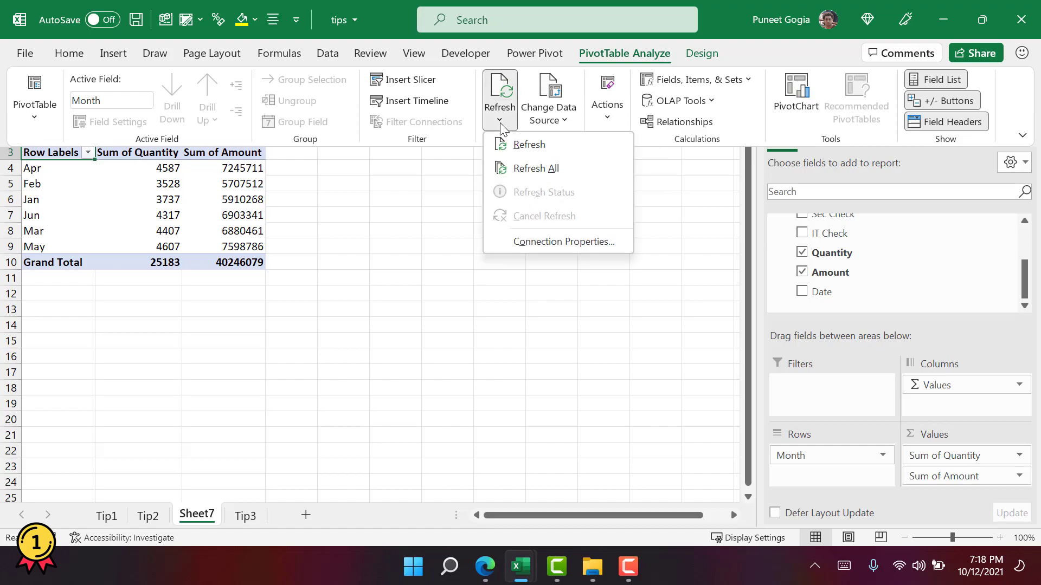
- Enable the connection's timed refresh and change the interval from 60 to 1 minute
left_click(574, 249)
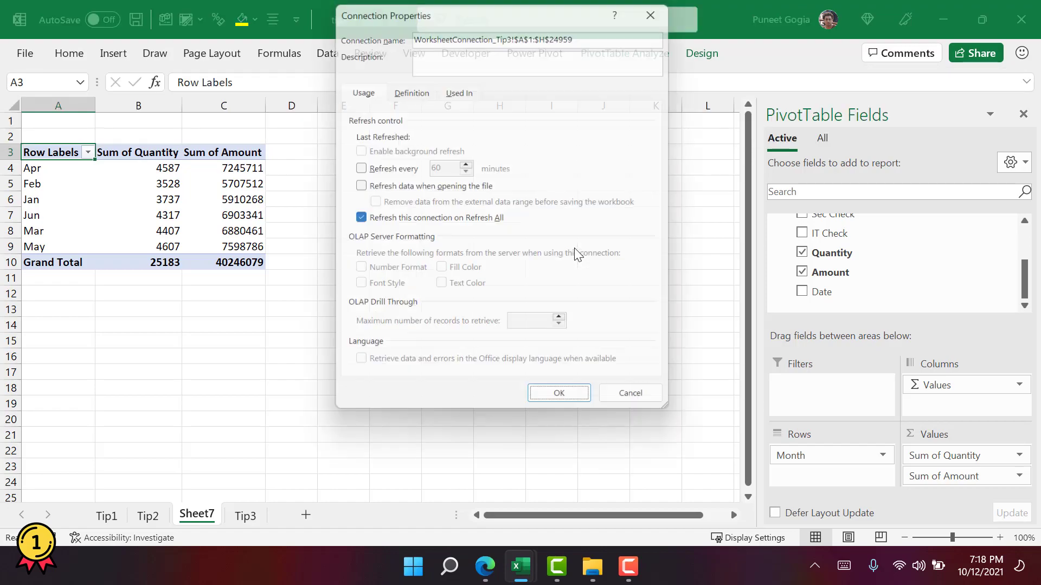
left_click_drag(431, 8, 471, 56)
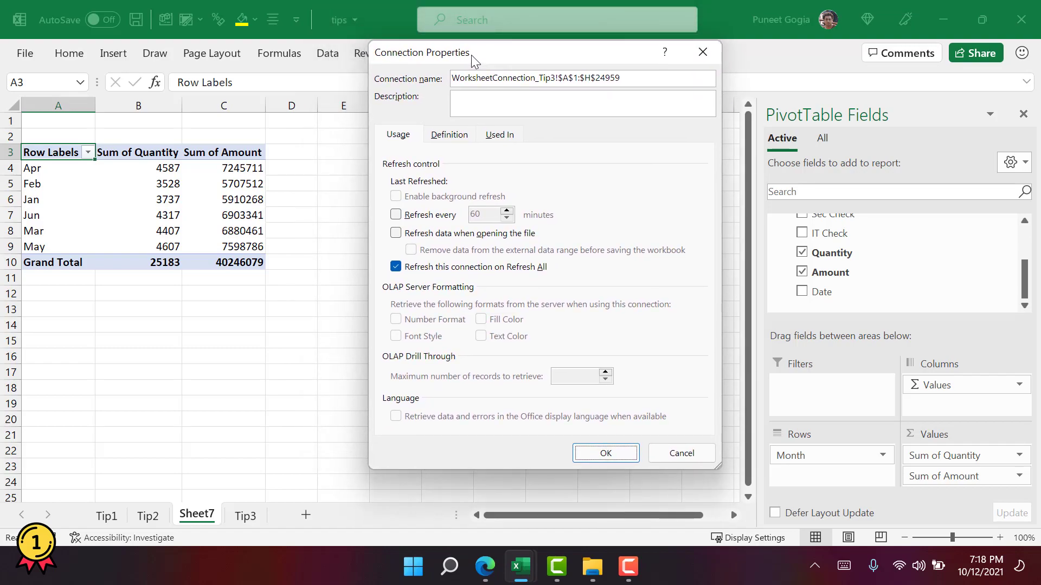
left_click(396, 215)
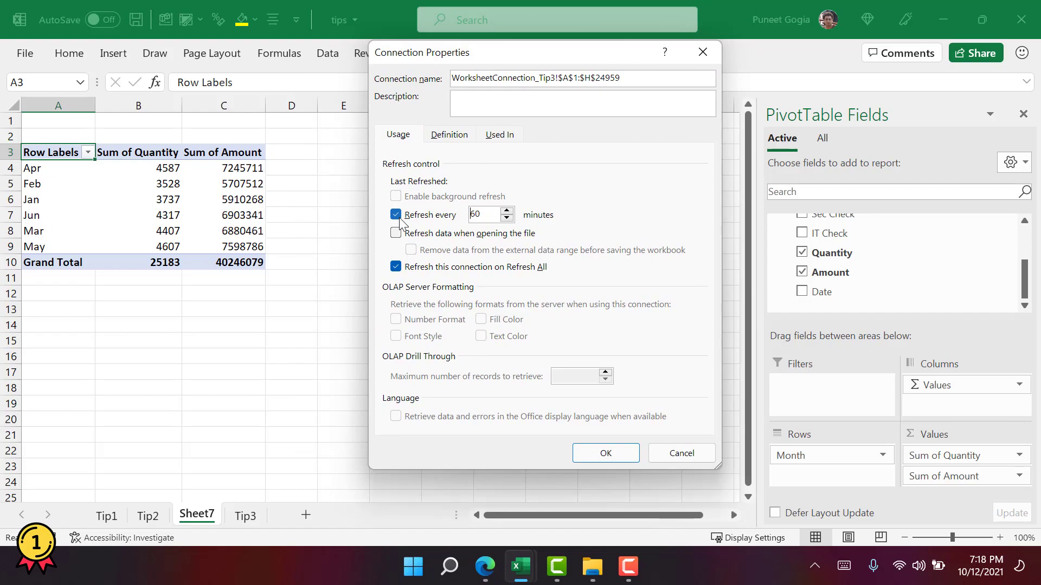
double_click(475, 215)
type("1")
left_click(600, 457)
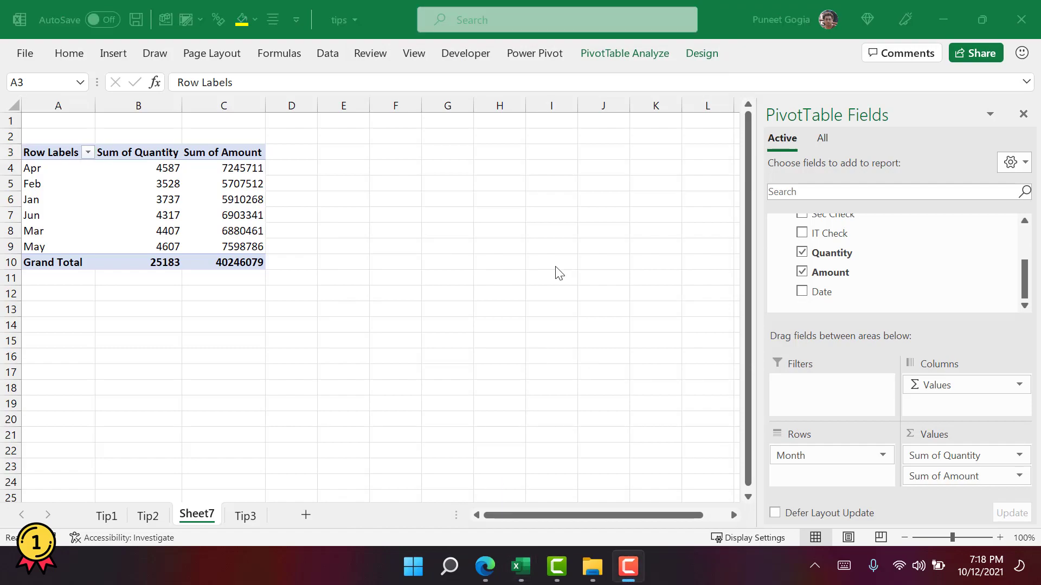
- Delete the contents of Tip3 rows 24950–24959, check the Quantity column, then go back to Sheet7
left_click(245, 516)
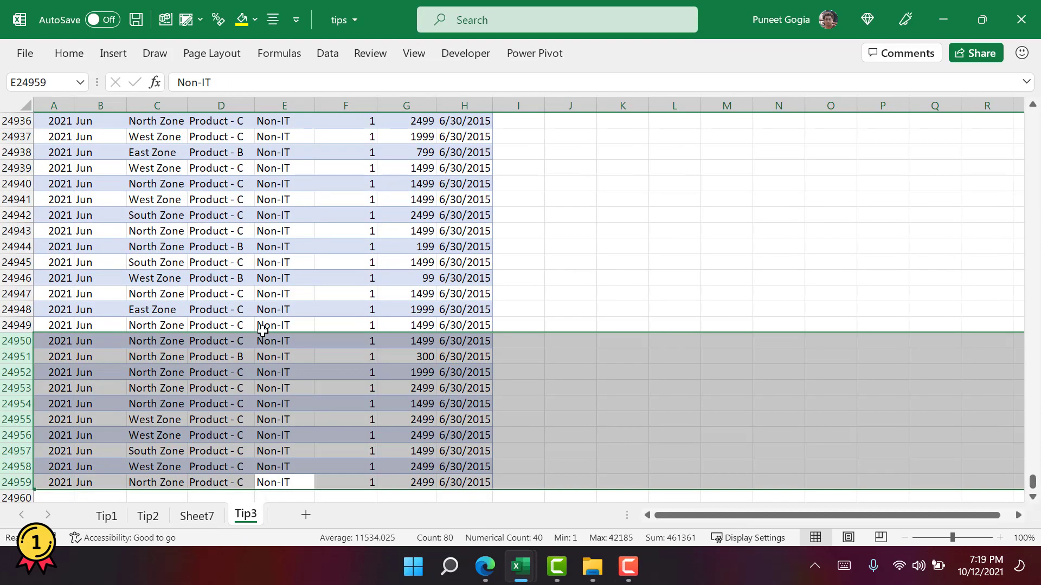
key("Delete")
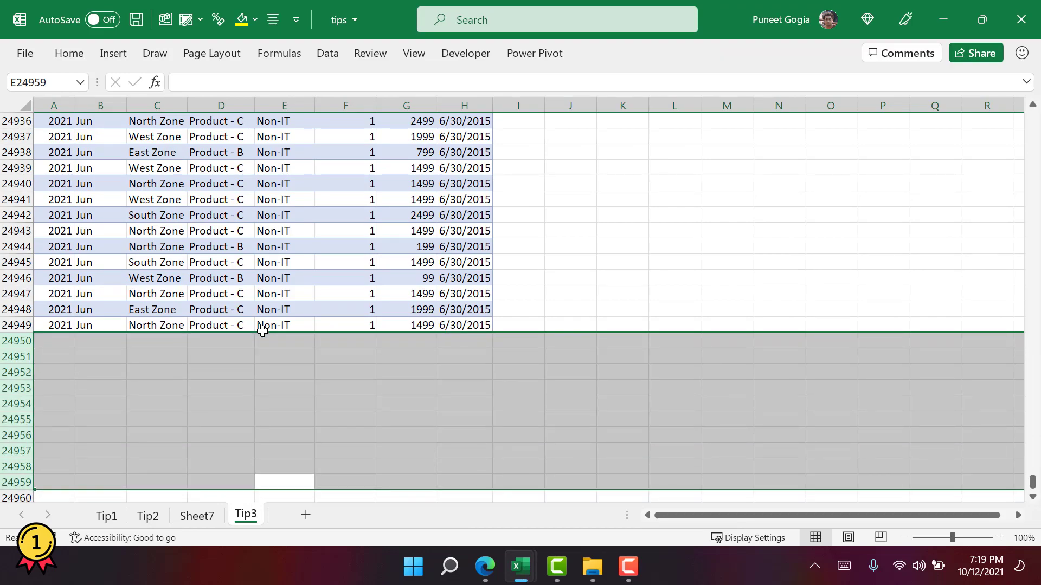
left_click(363, 104)
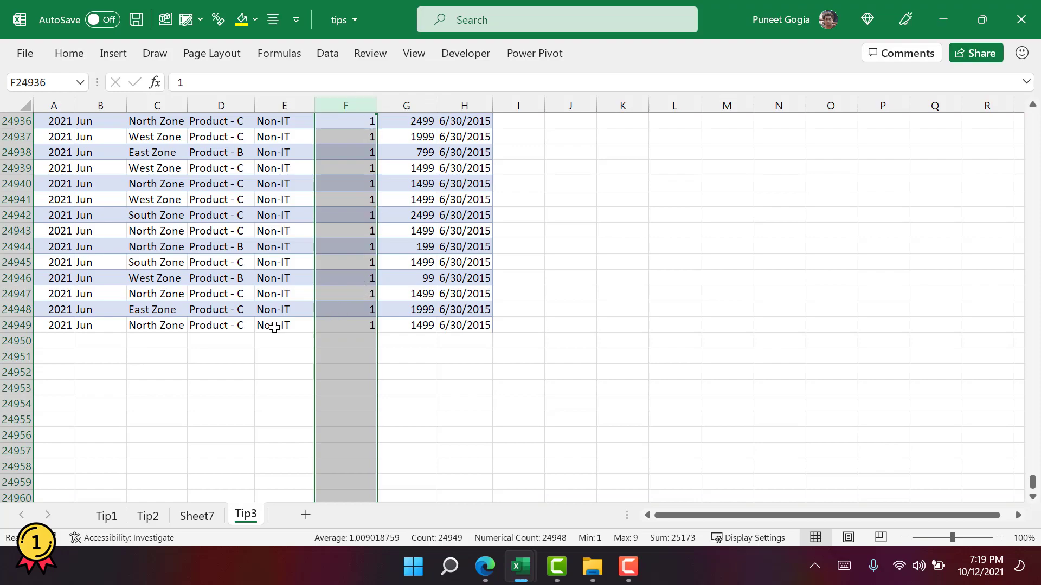
left_click(207, 514)
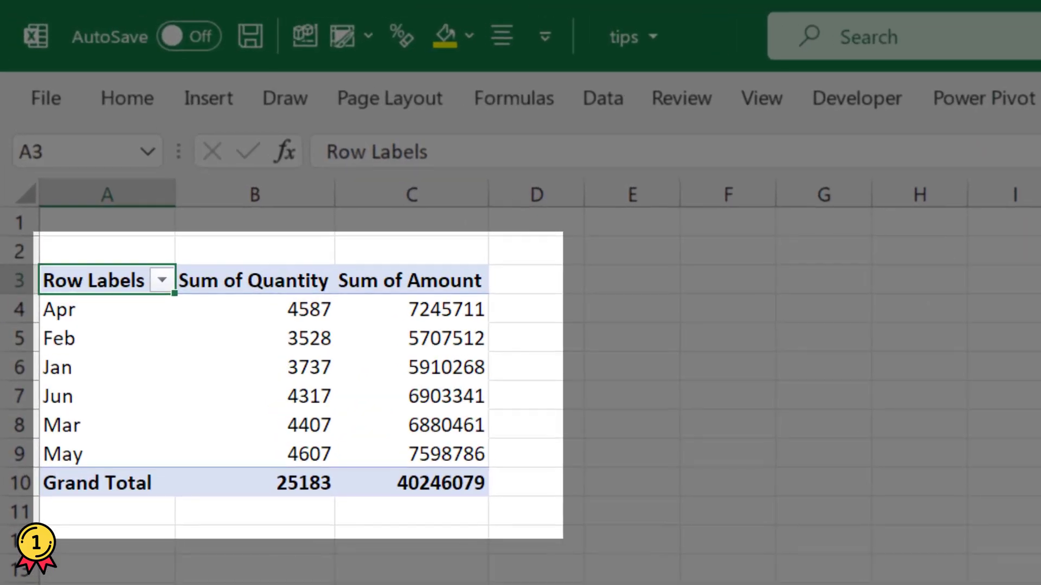
- Refresh the Sheet7 PivotTable so Jun reads 4307 / 6884050 and Grand Total 25173
key("alt+F5")
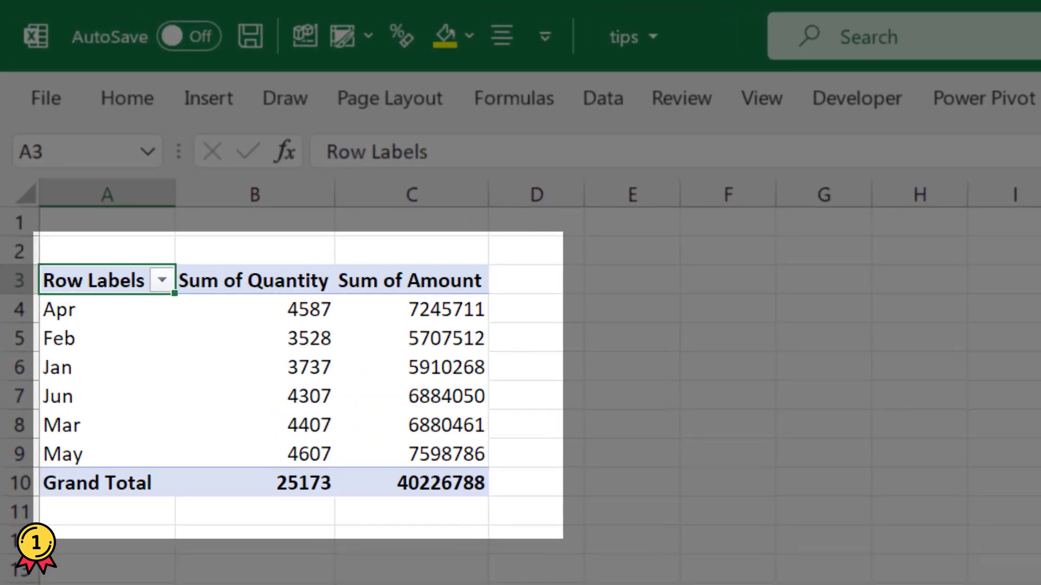